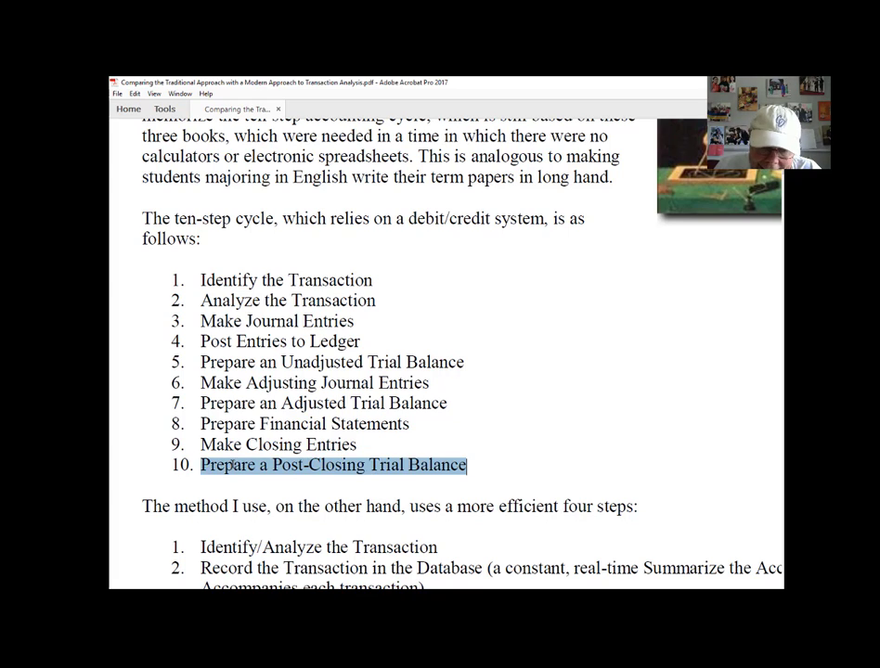
Highlight the unadjusted, adjusted and post-closing trial balance items in the ten-step accounting cycle list, one after another.
left_click_drag(461, 362, 170, 357)
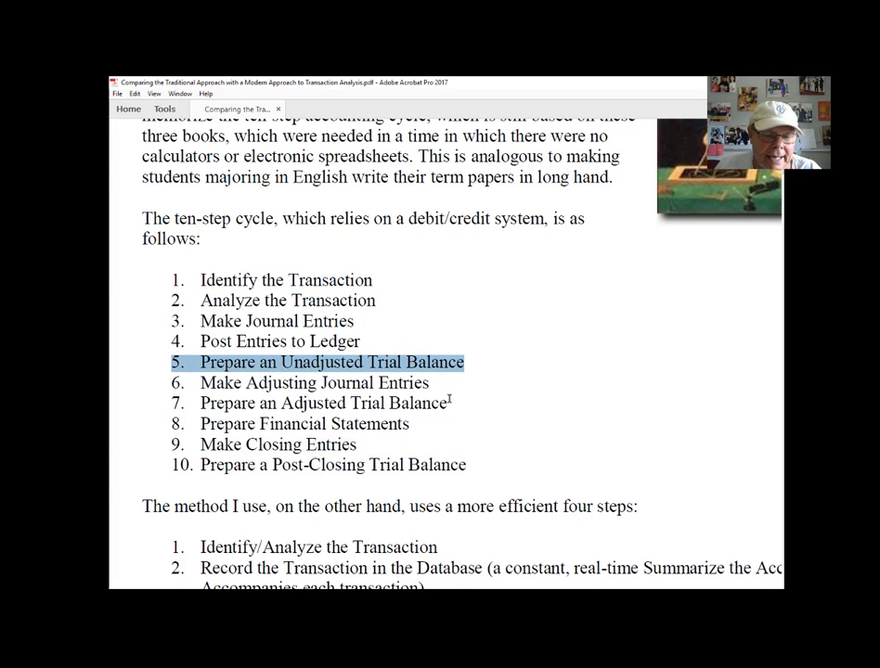
left_click_drag(450, 398, 186, 399)
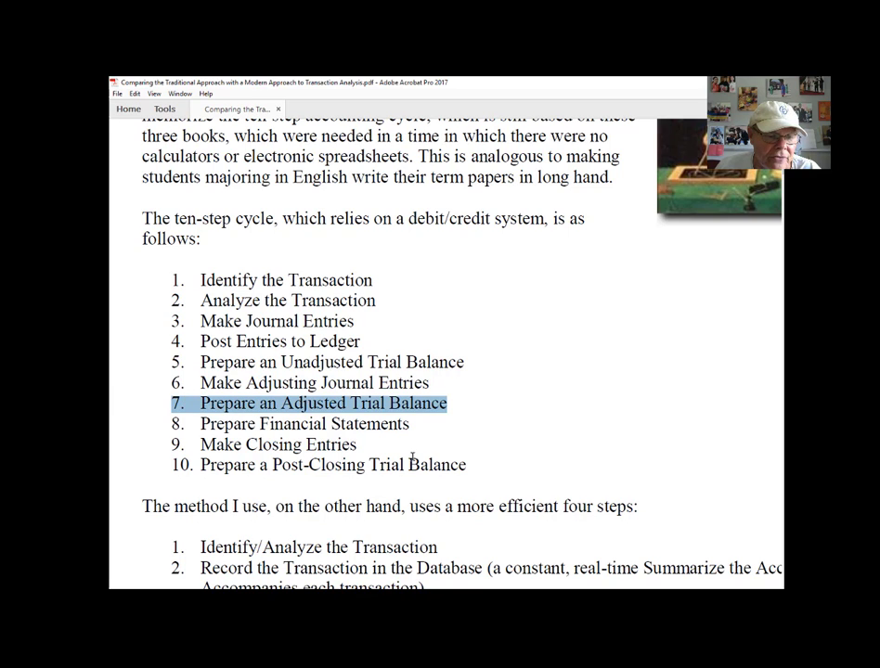
left_click_drag(464, 465, 180, 464)
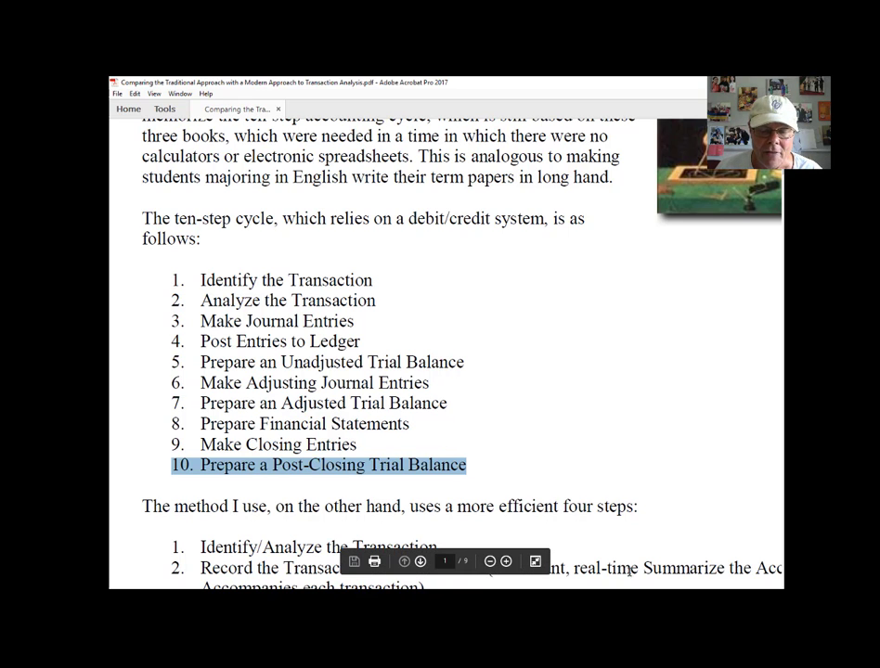
Switch to the Doe's Printing Business workbook in Excel and compare the $50,000 owner contribution with its Cash and Common Stock journal entry.
left_click(618, 597)
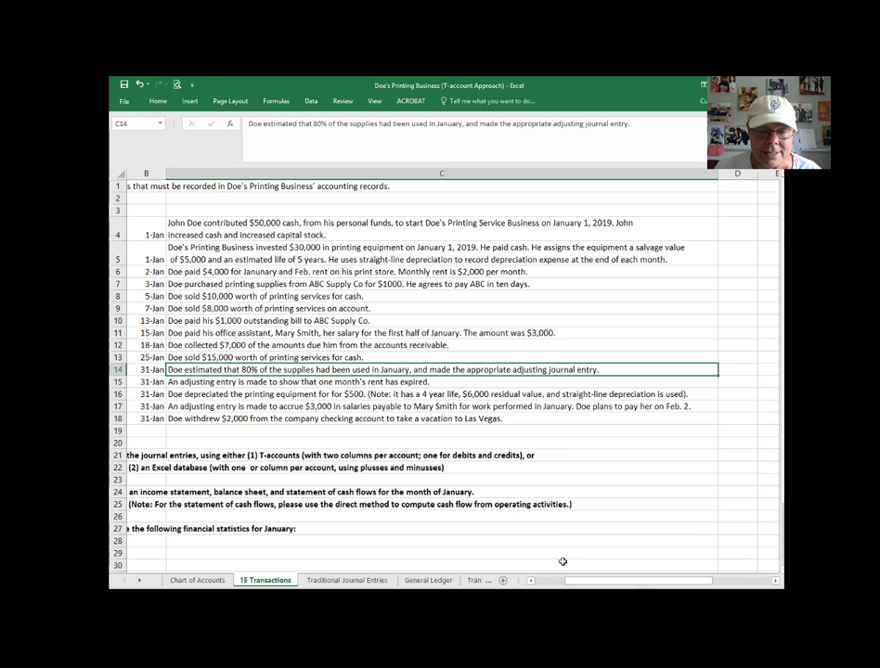
left_click(186, 226)
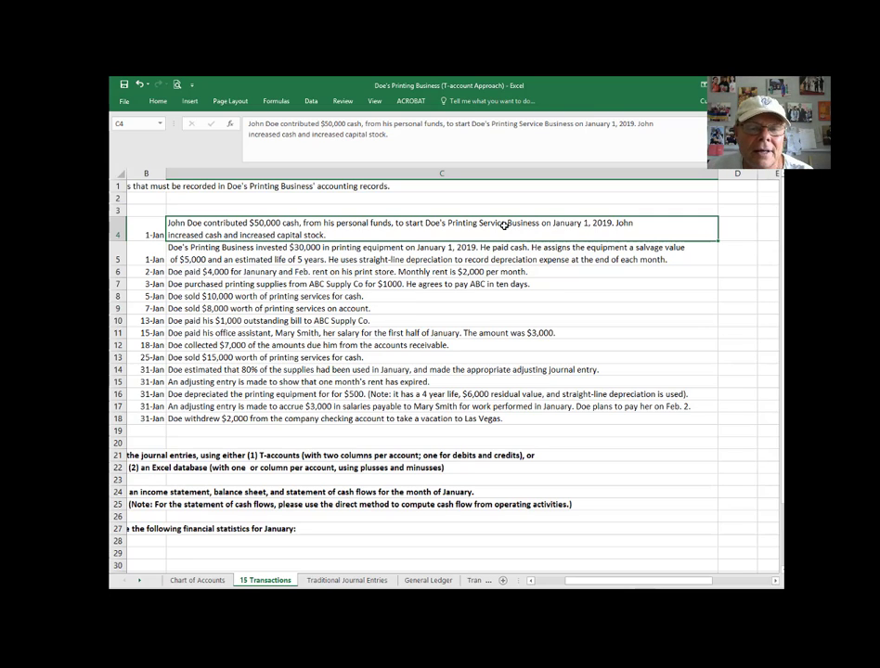
left_click(330, 582)
left_click_drag(264, 263, 504, 272)
left_click(433, 272)
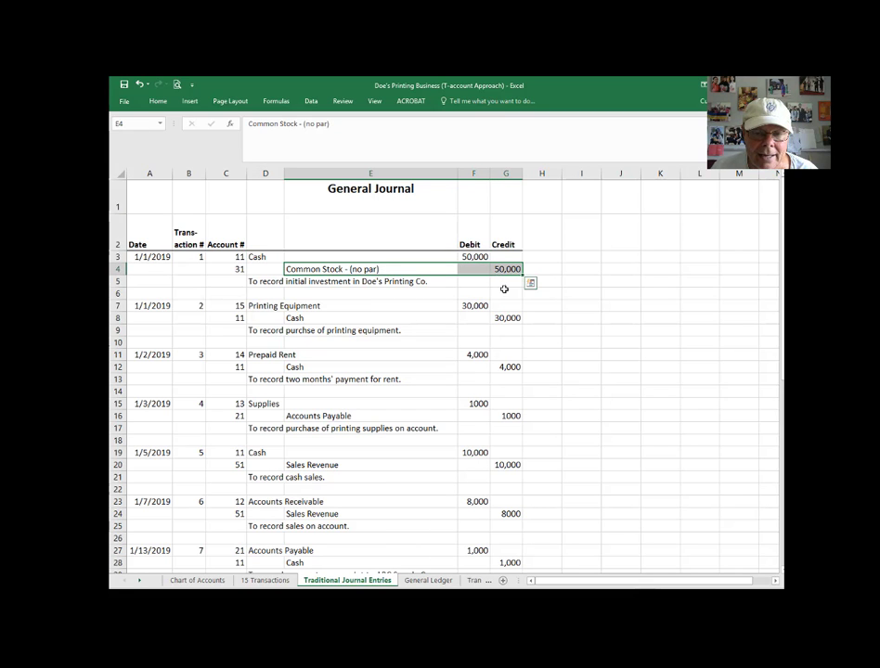
scroll(499, 294, "up", 3)
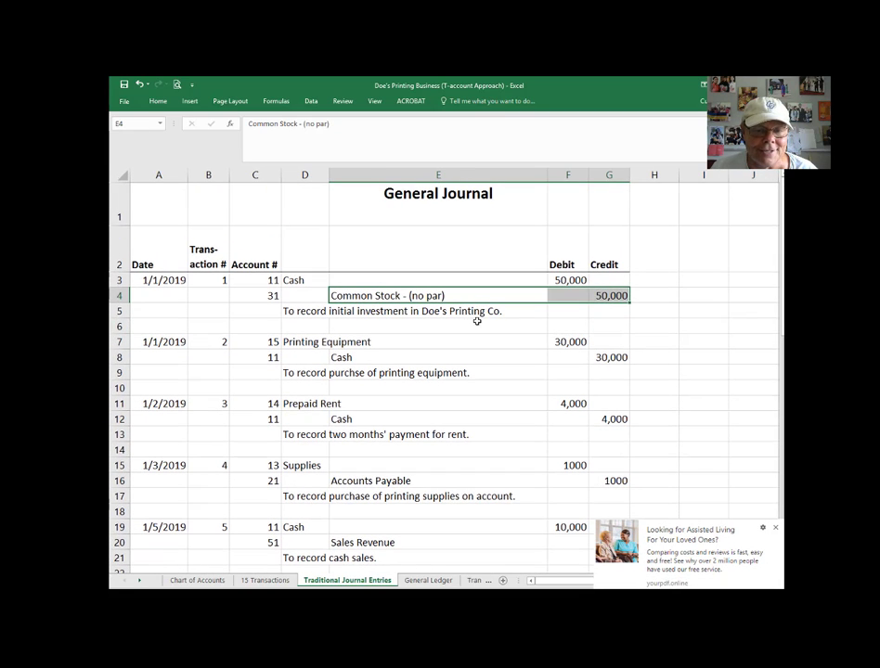
left_click(774, 528)
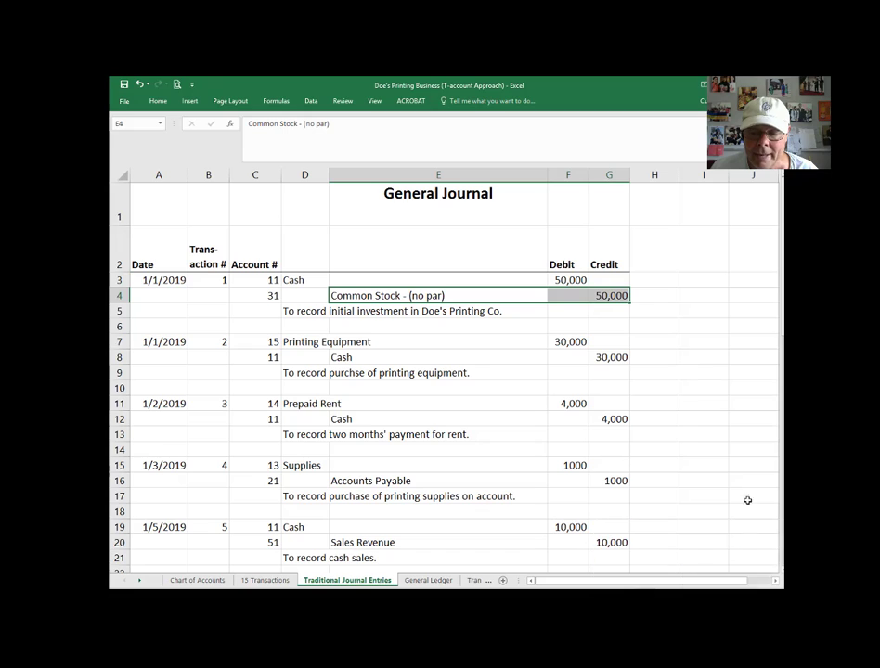
left_click(295, 280)
left_click(340, 294)
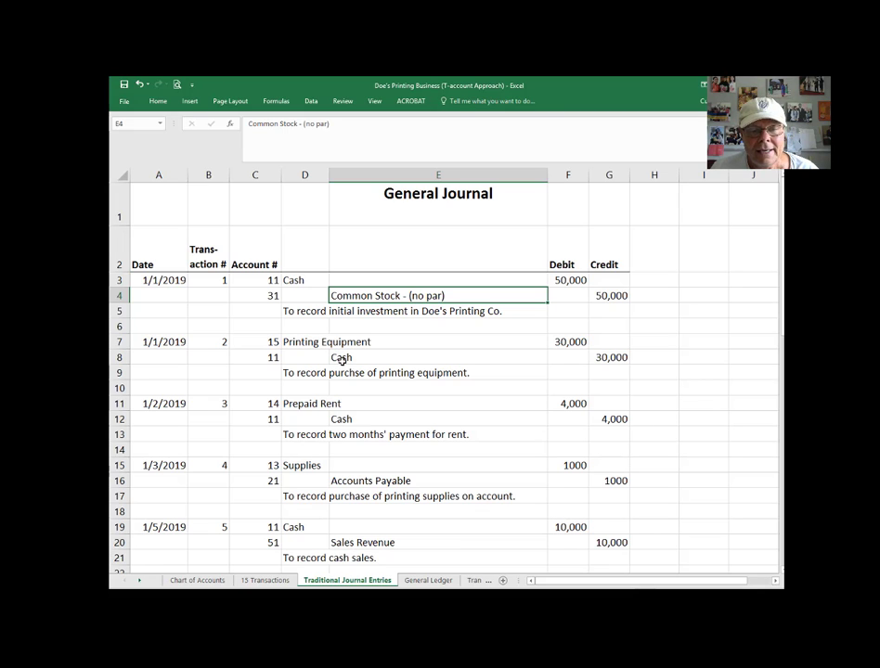
Examine the Cash and Printing Equipment lines of journal entry 2, and select the matching equipment purchase in the 15 Transactions sheet.
left_click_drag(308, 359, 594, 359)
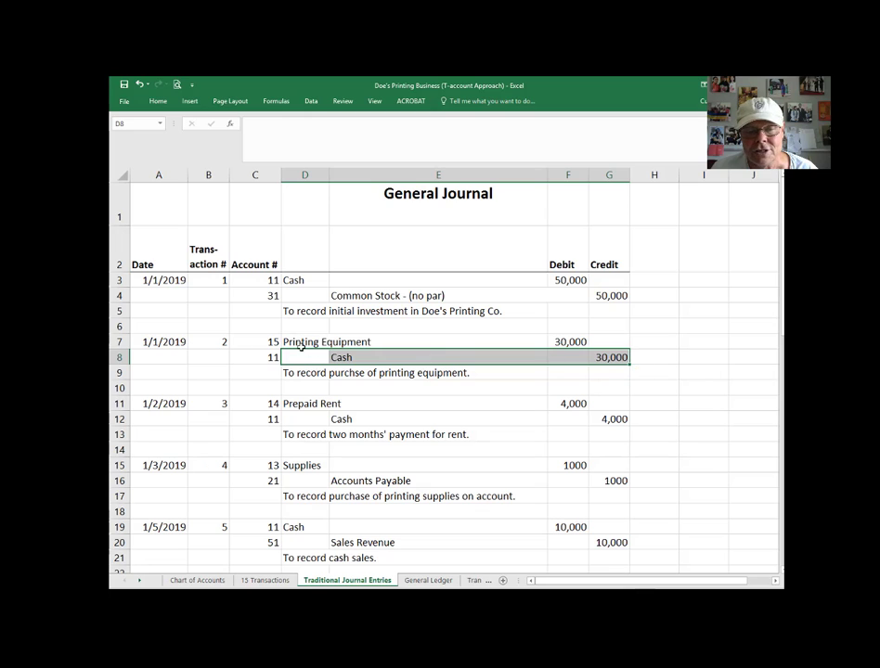
left_click_drag(311, 343, 603, 344)
left_click(257, 581)
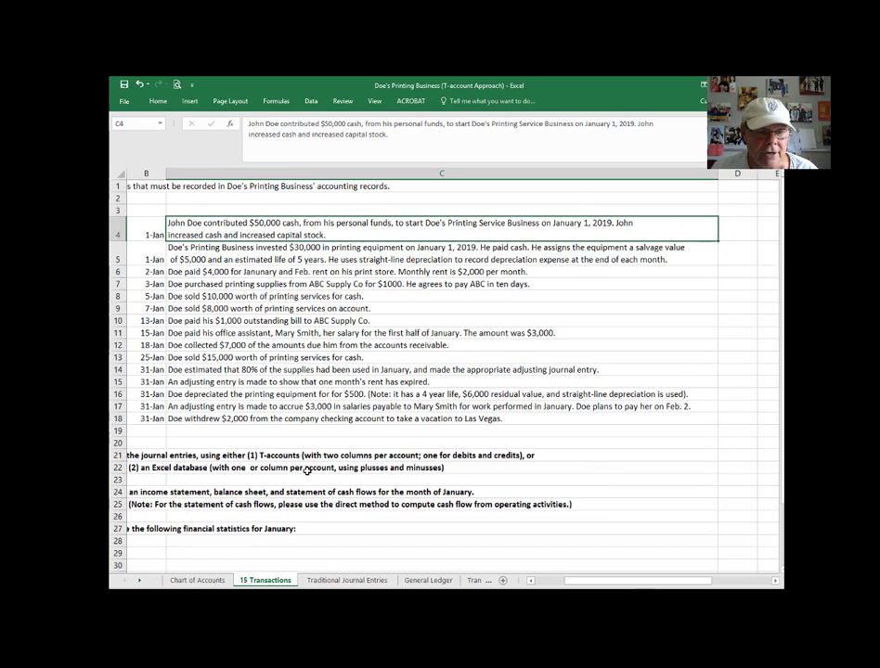
left_click(373, 259)
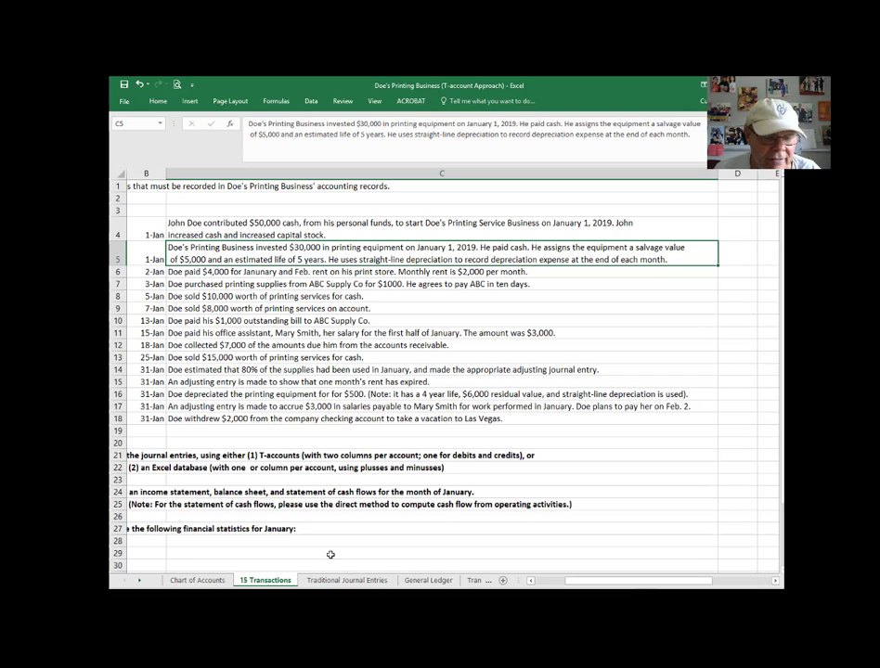
Return to the Traditional Journal Entries sheet and highlight the complete entries for transactions 1 and 2 in turn.
left_click(343, 580)
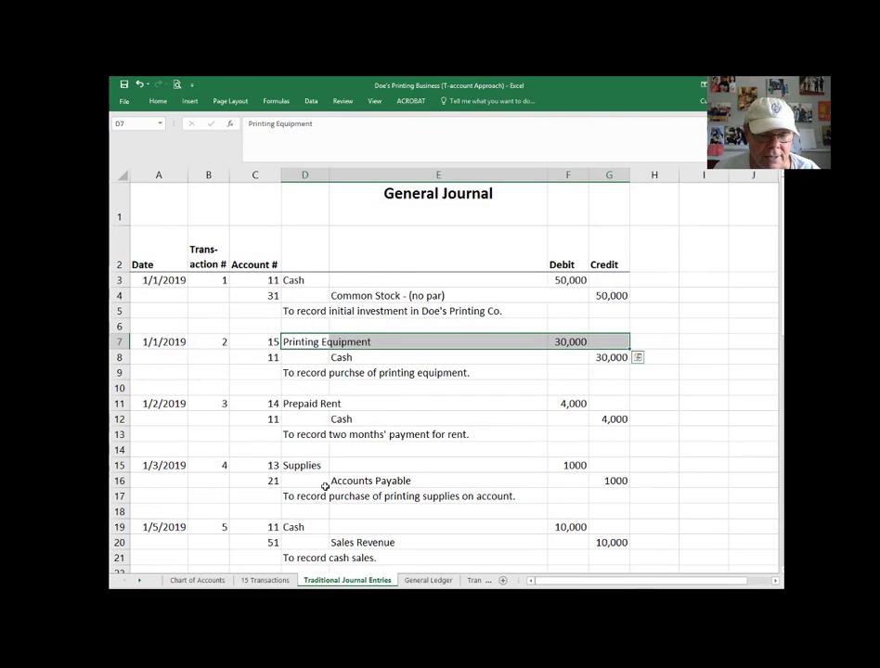
left_click_drag(132, 280, 608, 314)
left_click_drag(184, 340, 613, 373)
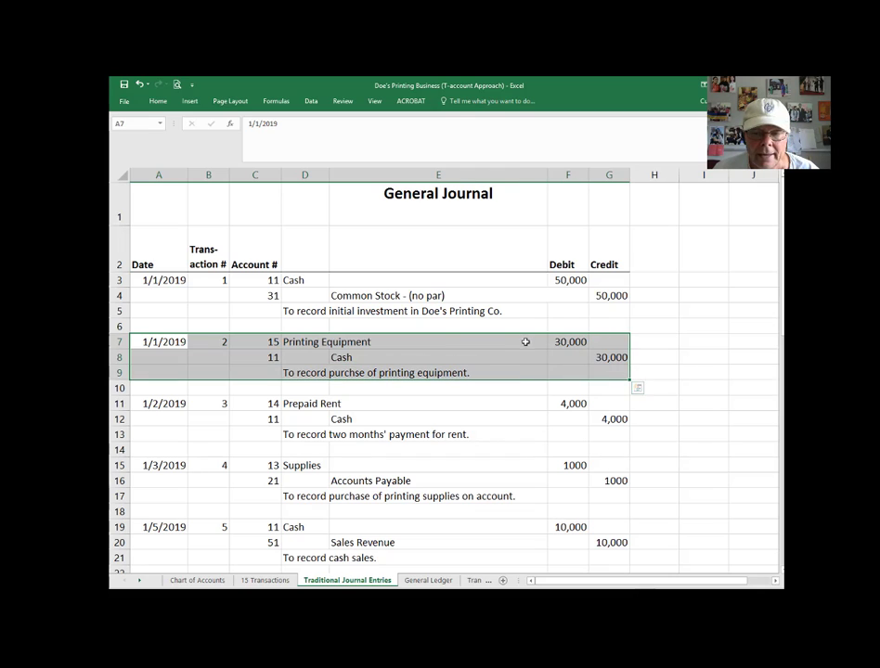
Show the T-accounts in the General Ledger sheet and highlight the entire Cash T-account.
left_click(422, 584)
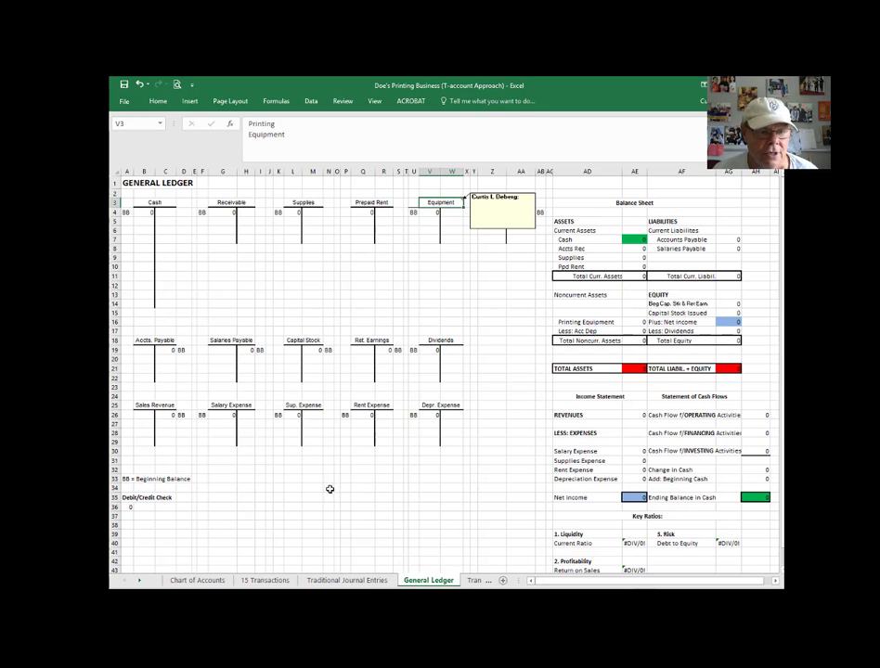
scroll(325, 485, "up", 2)
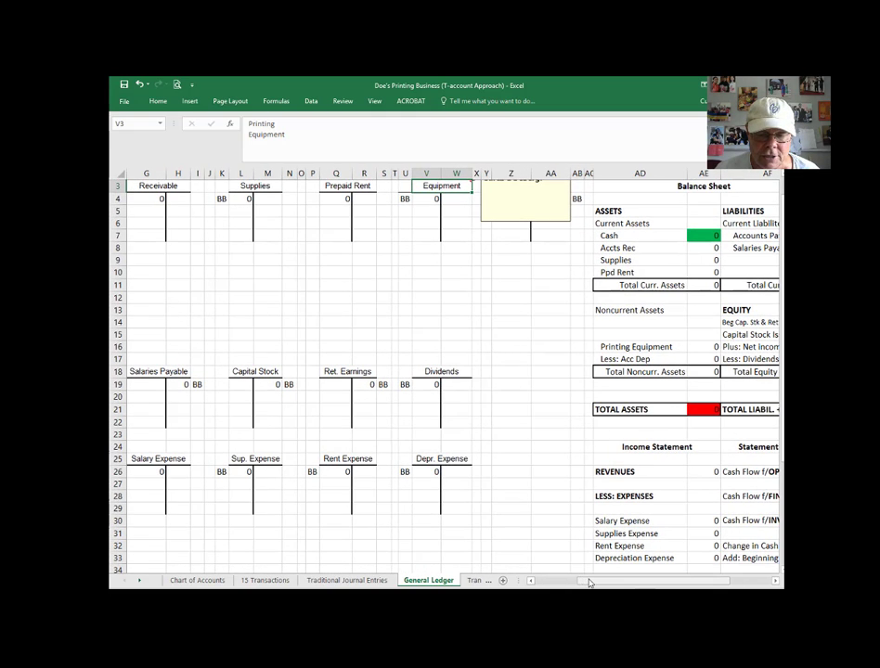
scroll(394, 529, "left", 3)
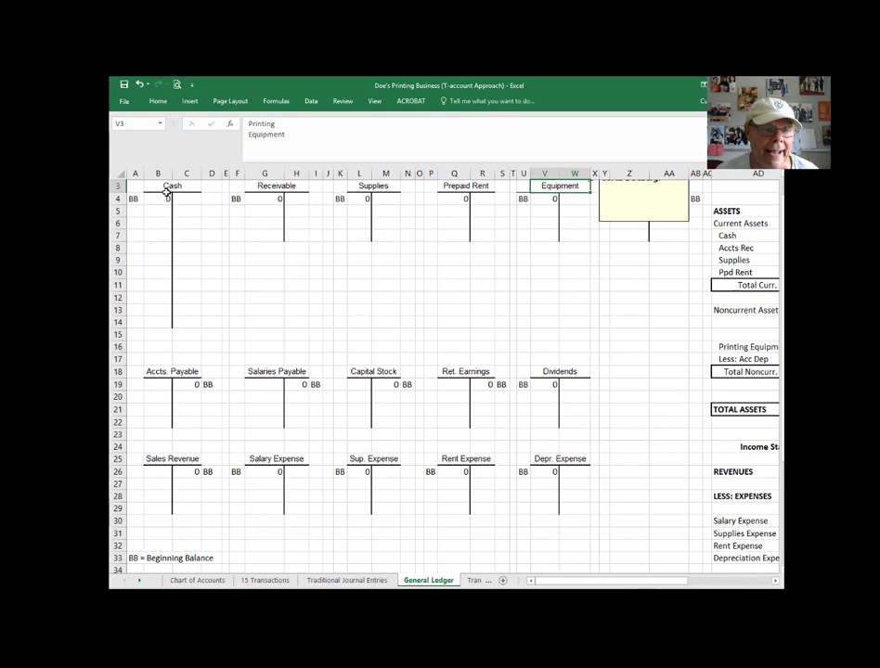
scroll(167, 190, "up", 2)
left_click(175, 214)
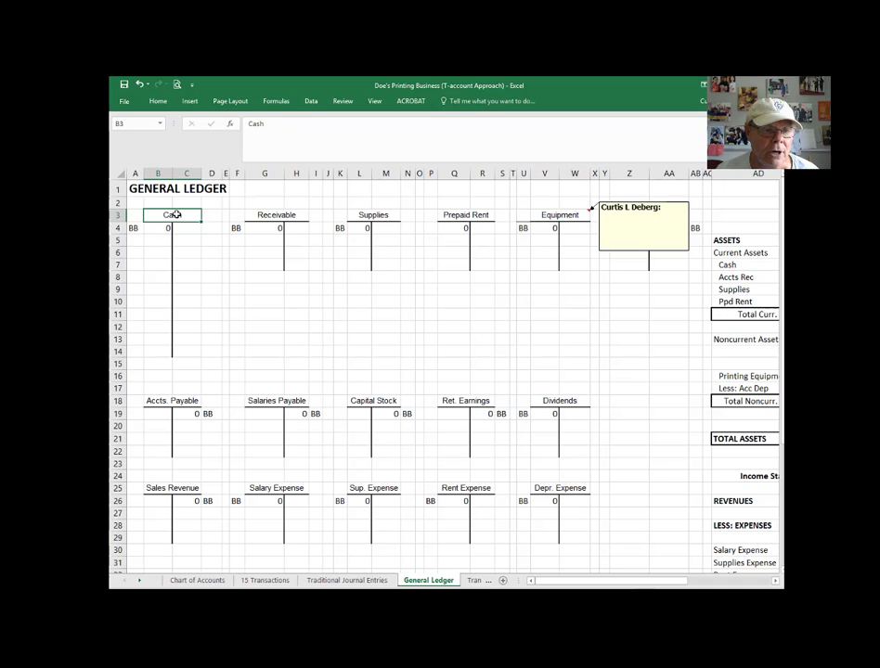
mouse_move(175, 214)
left_mouse_down()
mouse_move(197, 290)
mouse_move(196, 358)
left_mouse_up()
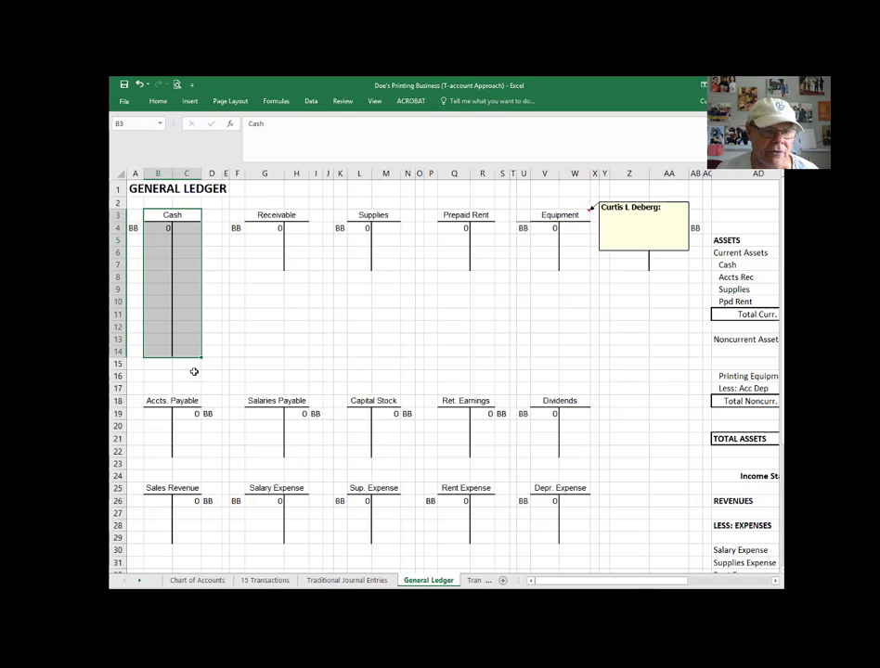
In the Transaction 1 sheet, inspect the Cash debit, the Common Stock credit and the Debit/Credit Check formula.
left_click(477, 581)
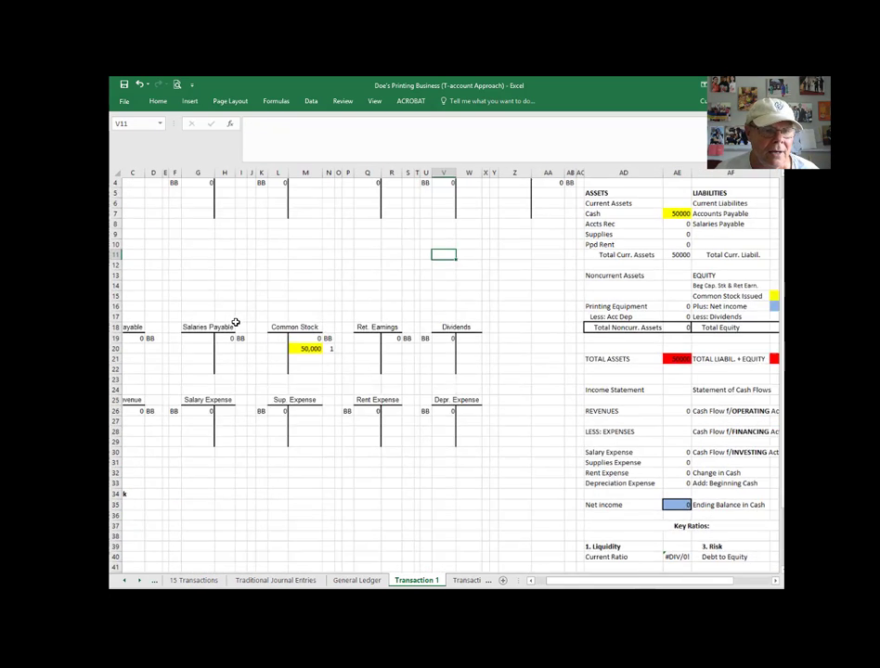
scroll(236, 321, "up", 1)
left_click_drag(563, 580, 531, 577)
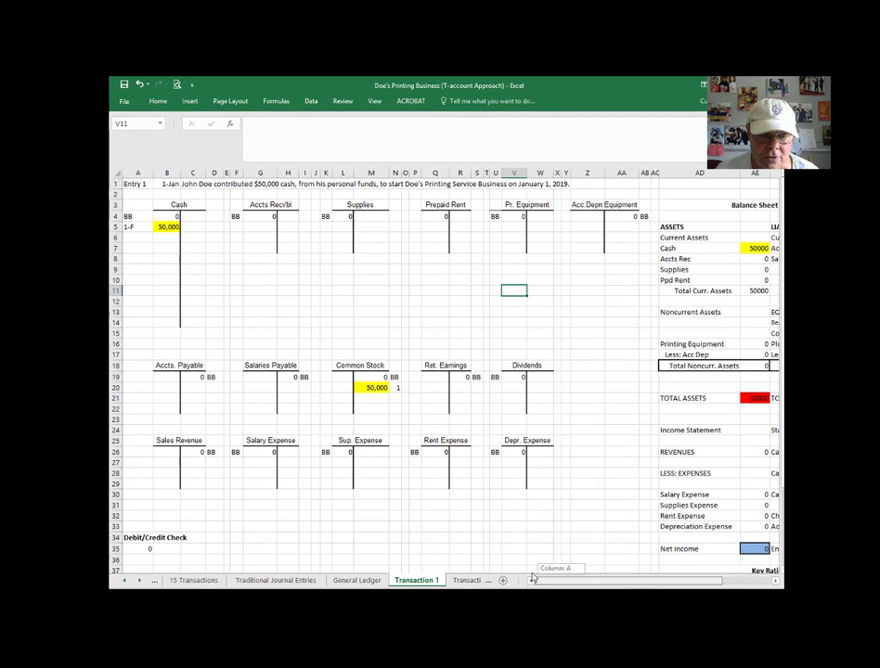
left_click(170, 230)
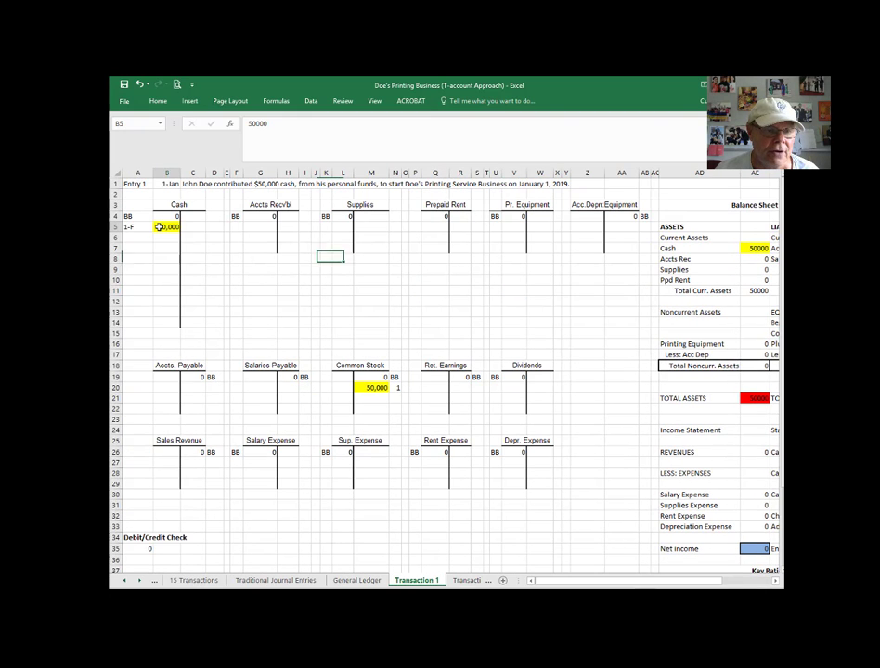
left_click(371, 387)
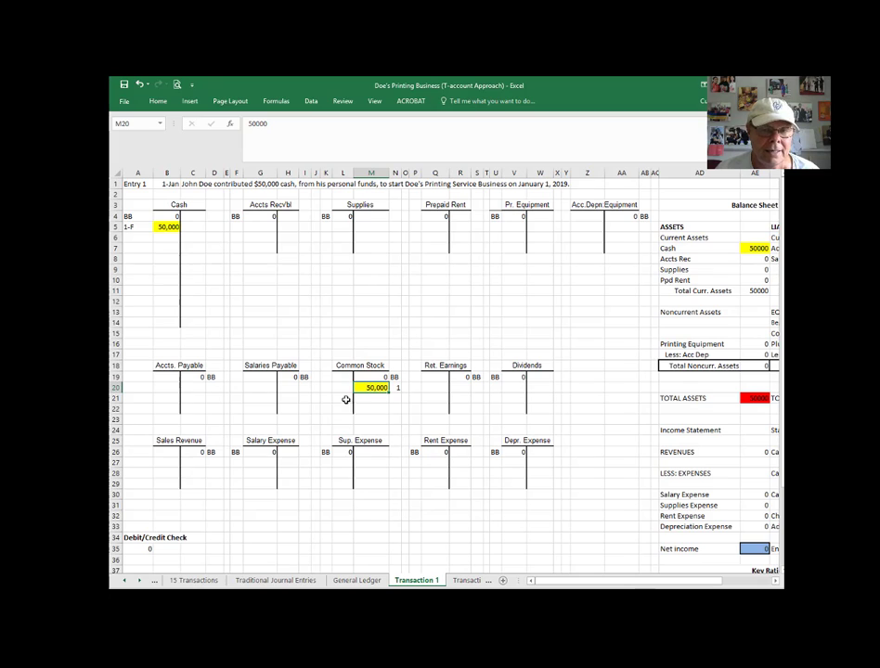
left_click(134, 549)
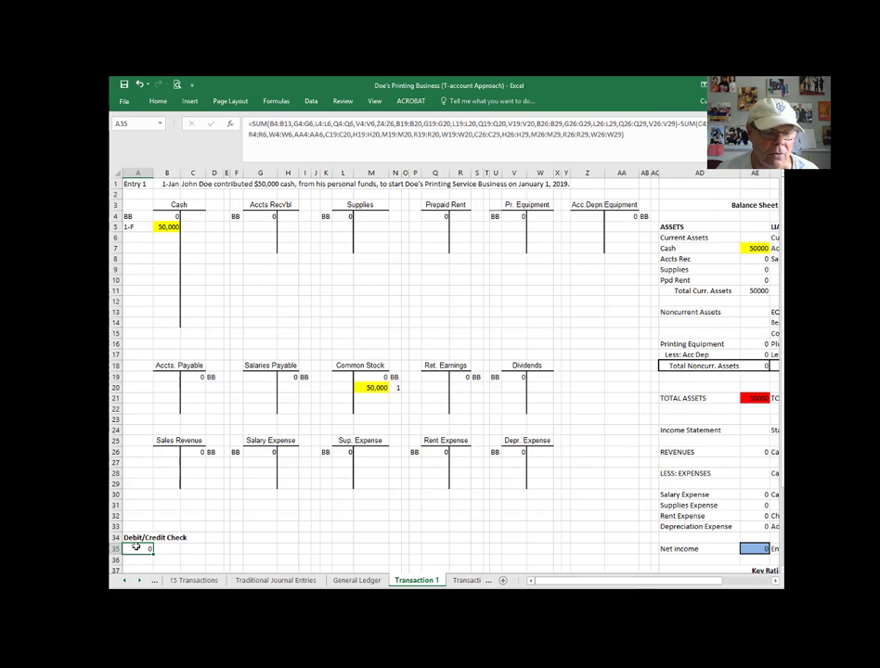
Set the Cash debit in B5 to 5000 and inspect the Debit/Credit Check cell.
left_click(163, 227)
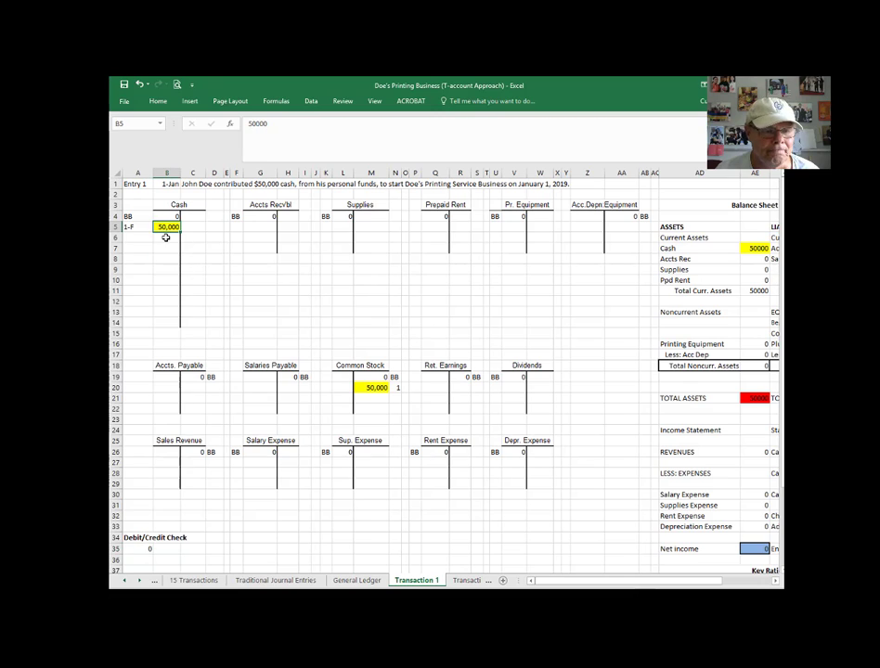
type("5")
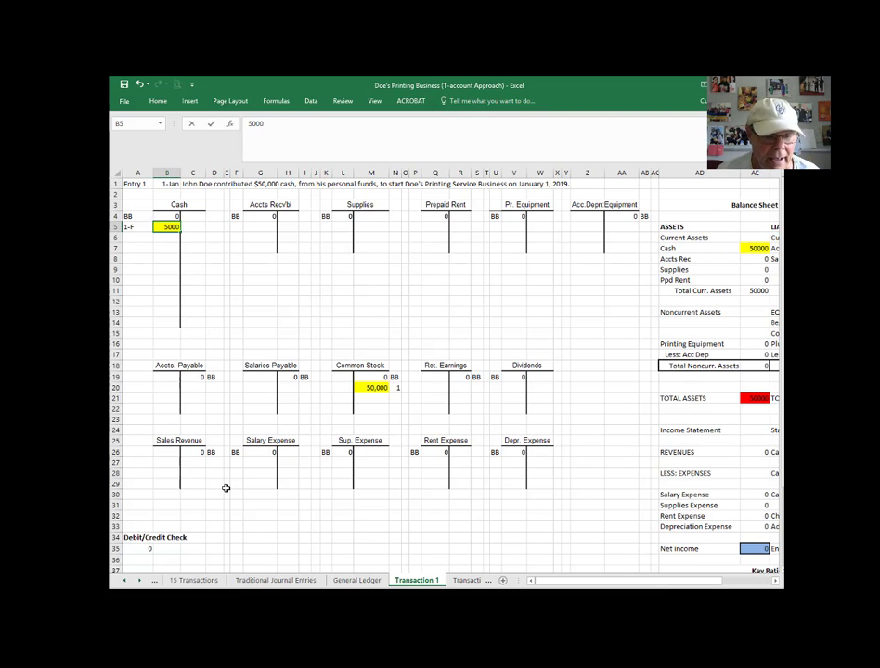
key("Return")
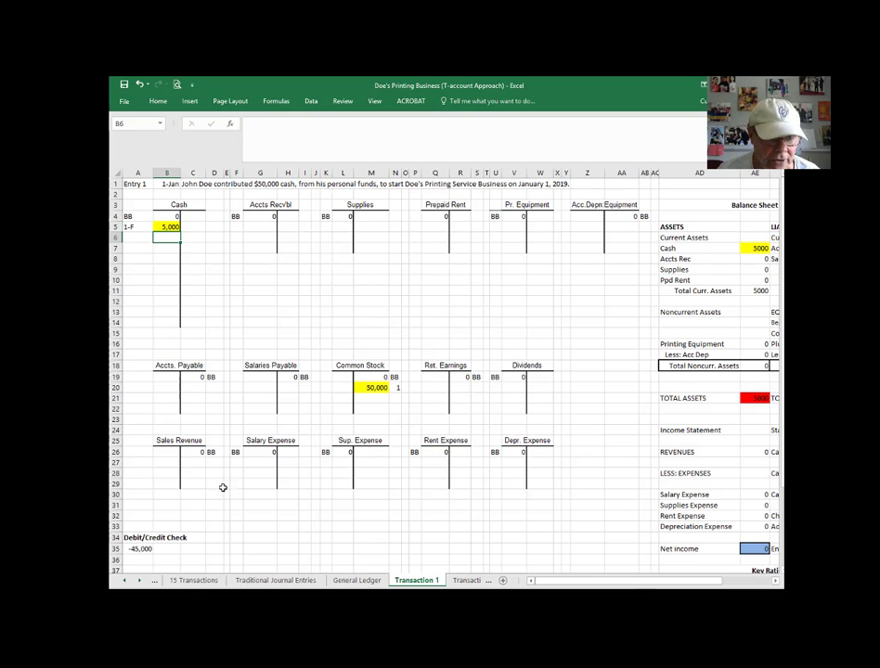
left_click(142, 548)
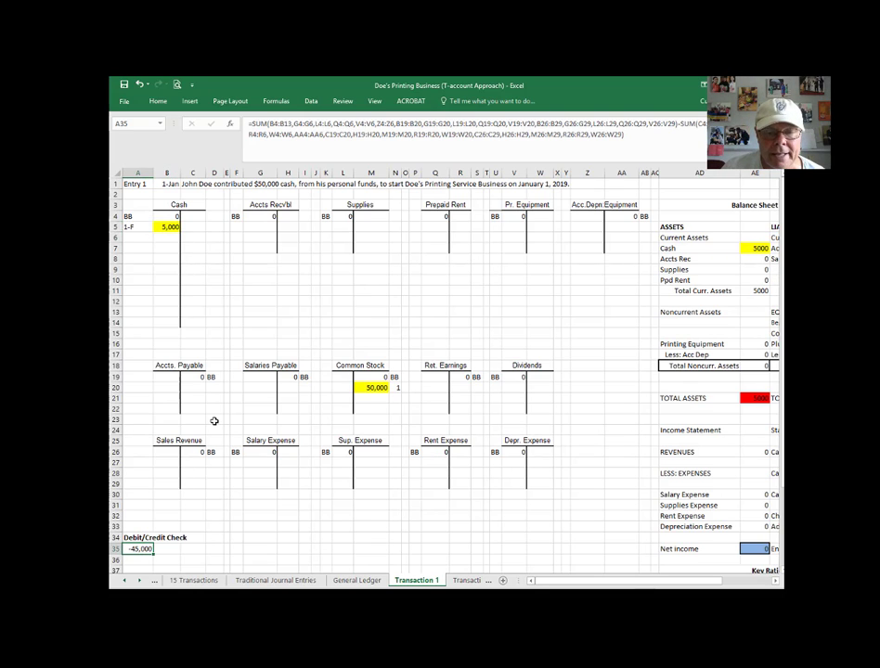
Set the Cash debit in B5 back to 50000 and recheck the Debit/Credit Check cell.
left_click(165, 227)
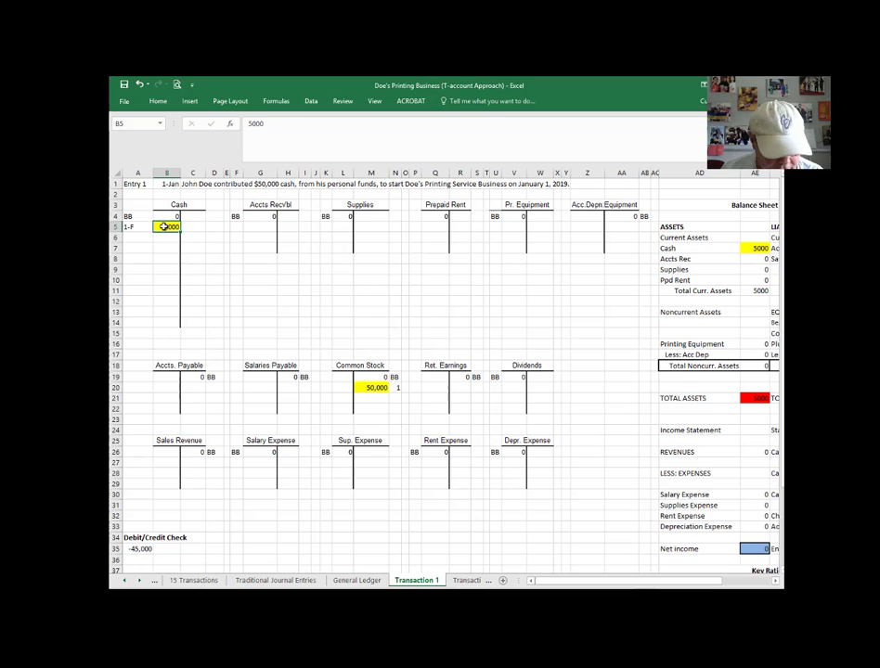
type("50")
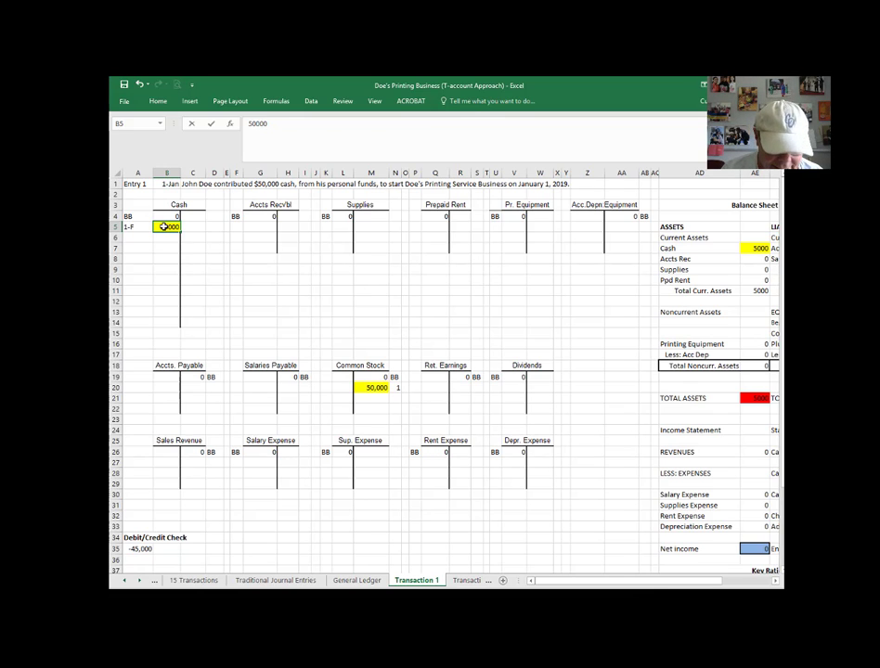
key("Return")
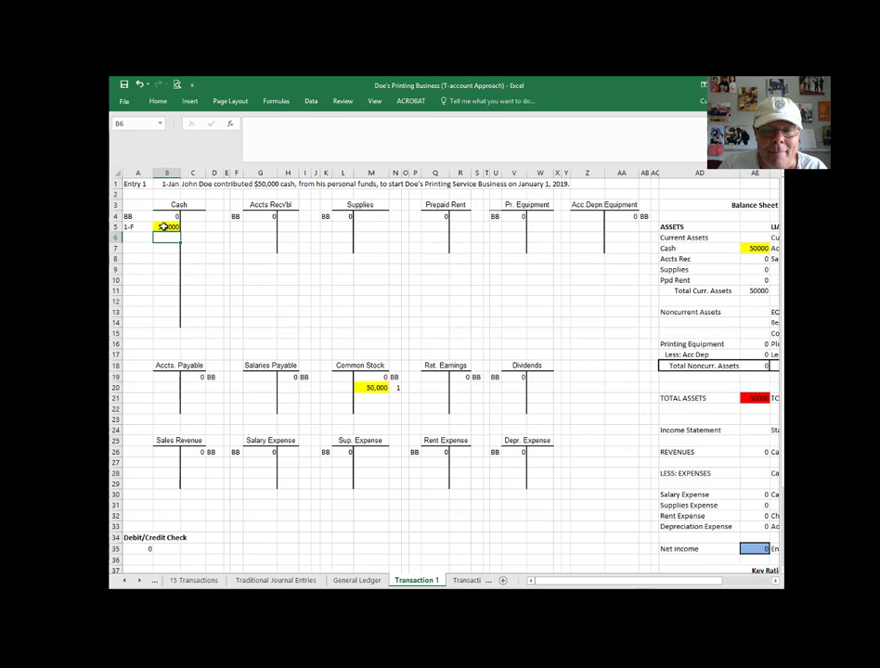
left_click(147, 549)
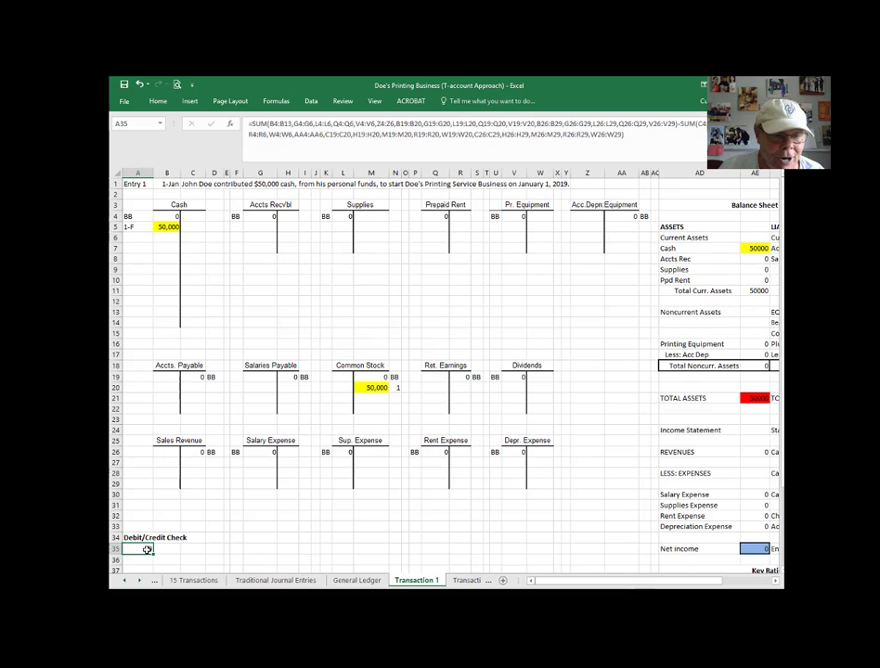
Trace the Cash and Common Stock postings to the financial statements beside the T-accounts, and select the Income Statement heading.
left_click(168, 226)
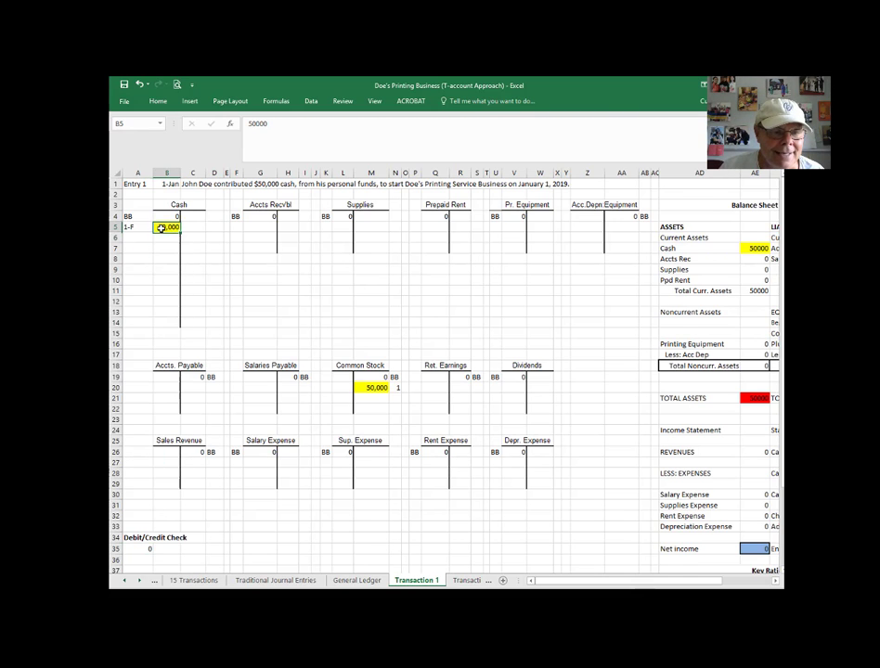
left_click(369, 390)
left_click_drag(601, 581, 651, 582)
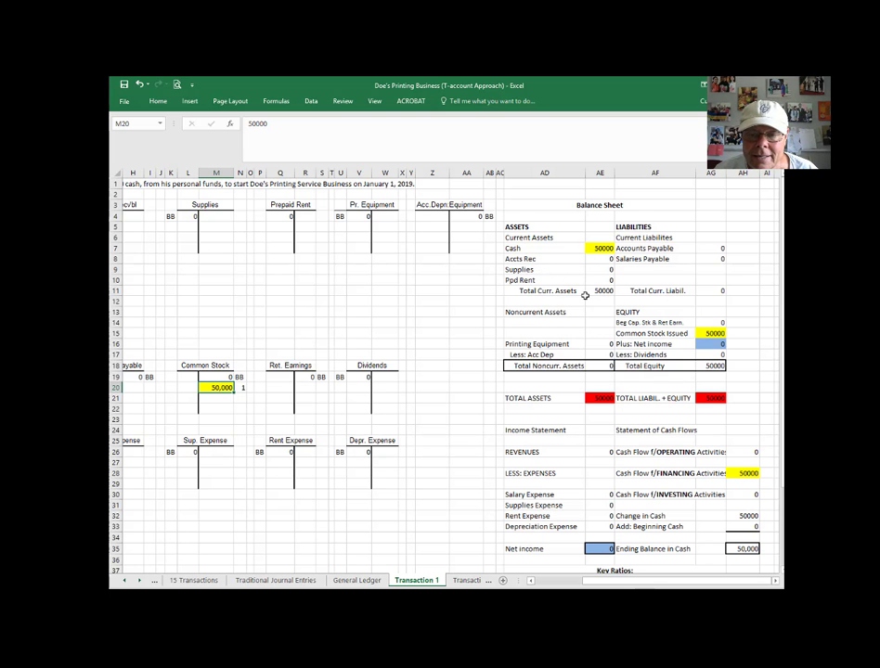
scroll(566, 297, "down", 1)
left_click(532, 397)
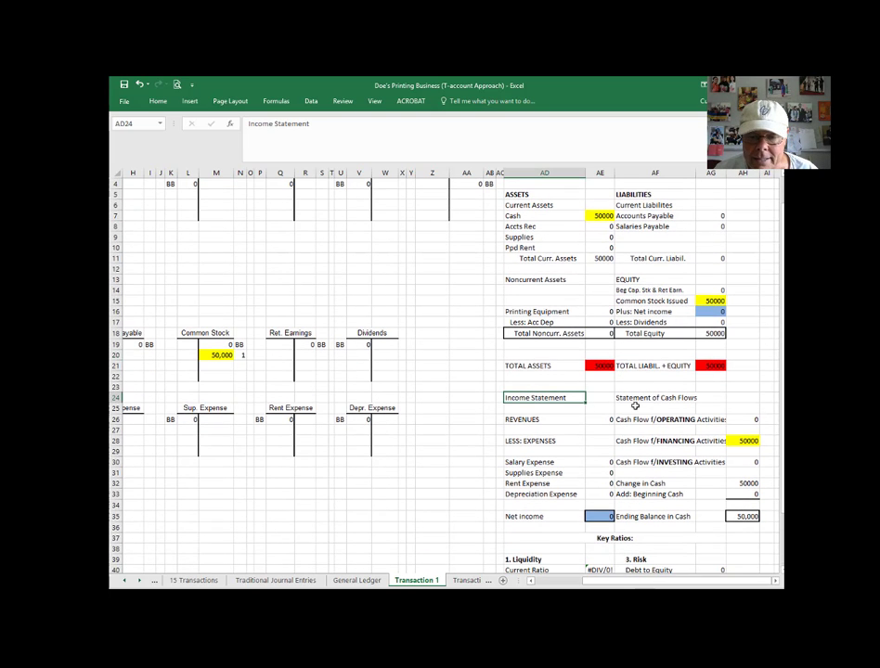
Look over the Statement of Cash Flows, then inspect the Cash debit and the Common Stock credit in the T-accounts again.
left_click(634, 401)
scroll(359, 316, "up", 1)
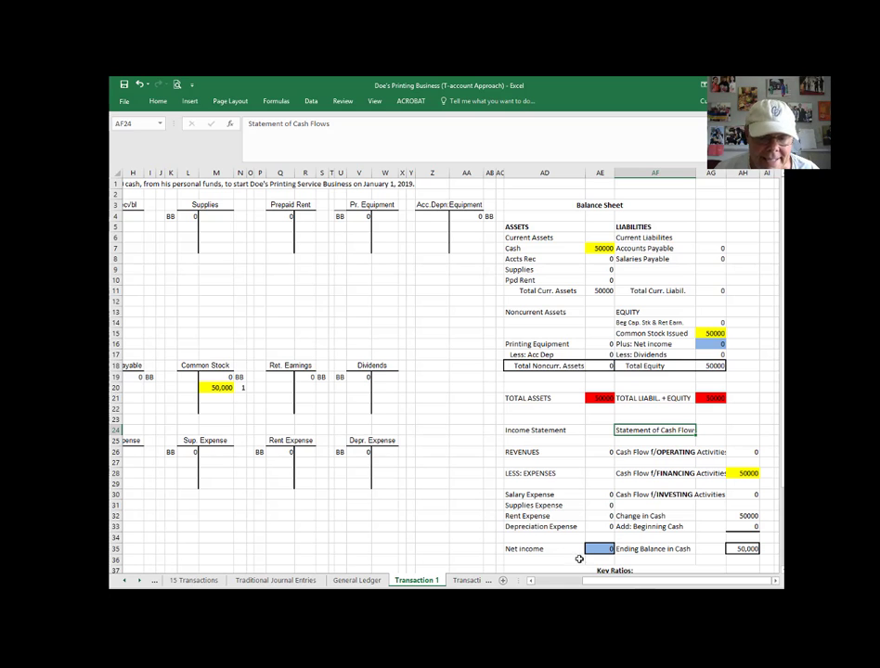
left_click_drag(609, 582, 556, 581)
left_click(170, 227)
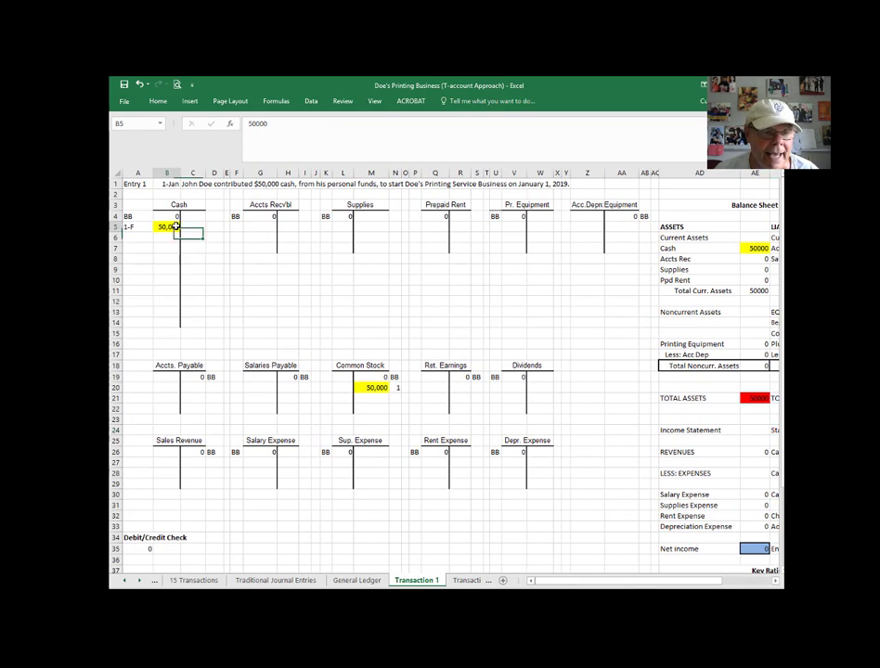
left_click(384, 390)
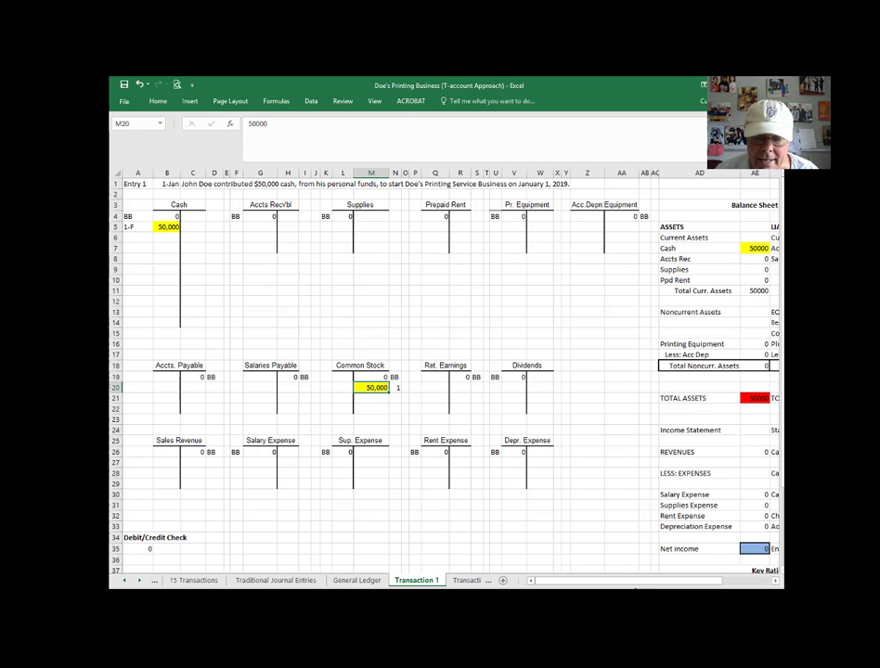
Inspect the Cash line on the balance sheet, then compare the Total Assets and Total Liabilities + Equity formulas.
left_click_drag(644, 583, 691, 583)
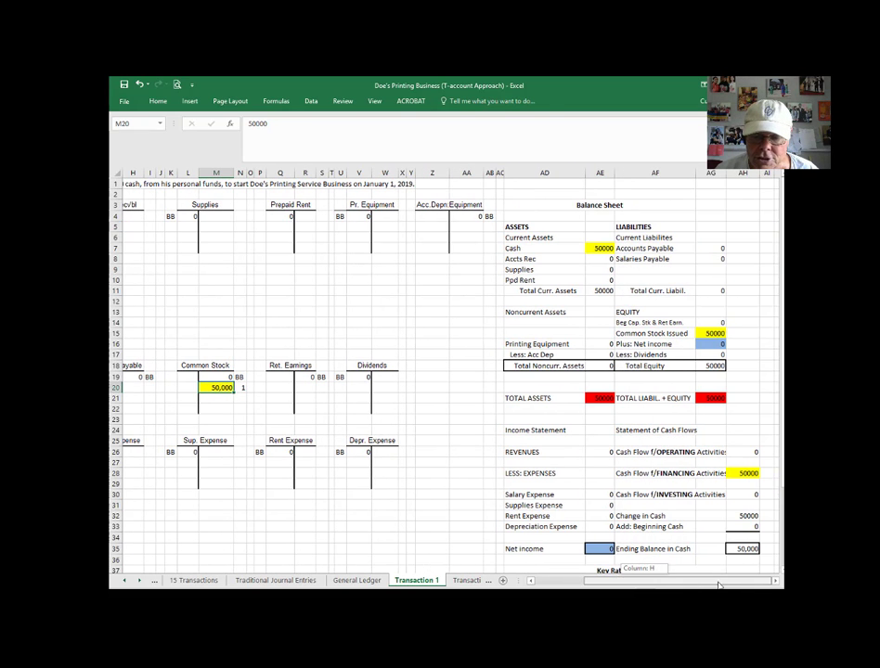
left_click(600, 247)
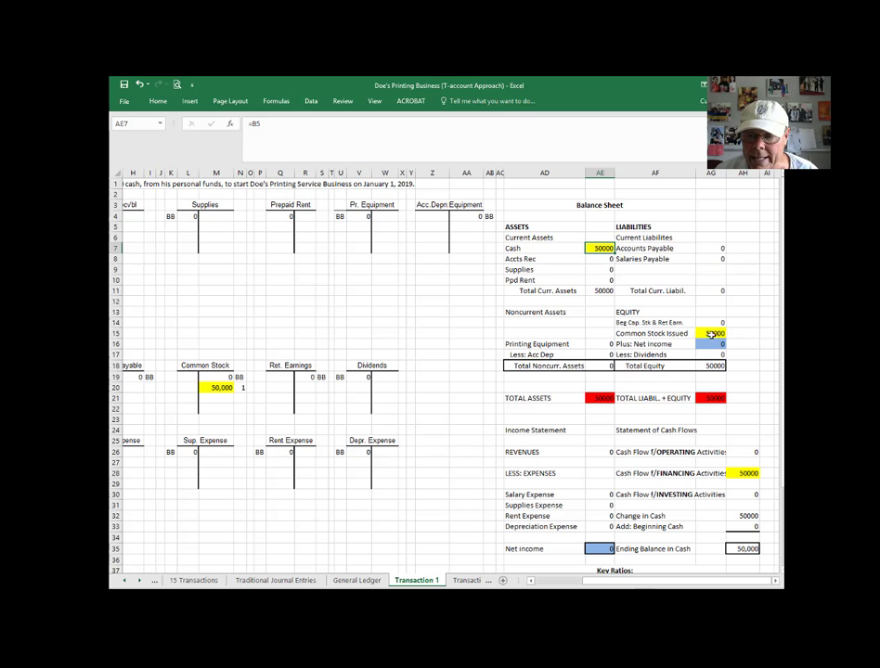
left_click(599, 398)
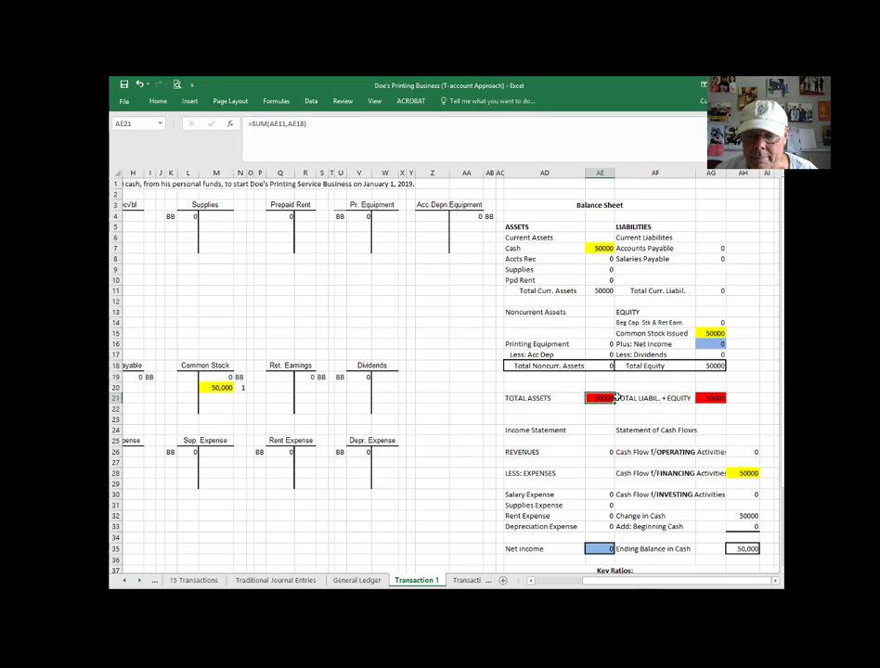
left_click(705, 398)
scroll(711, 396, "down", 1)
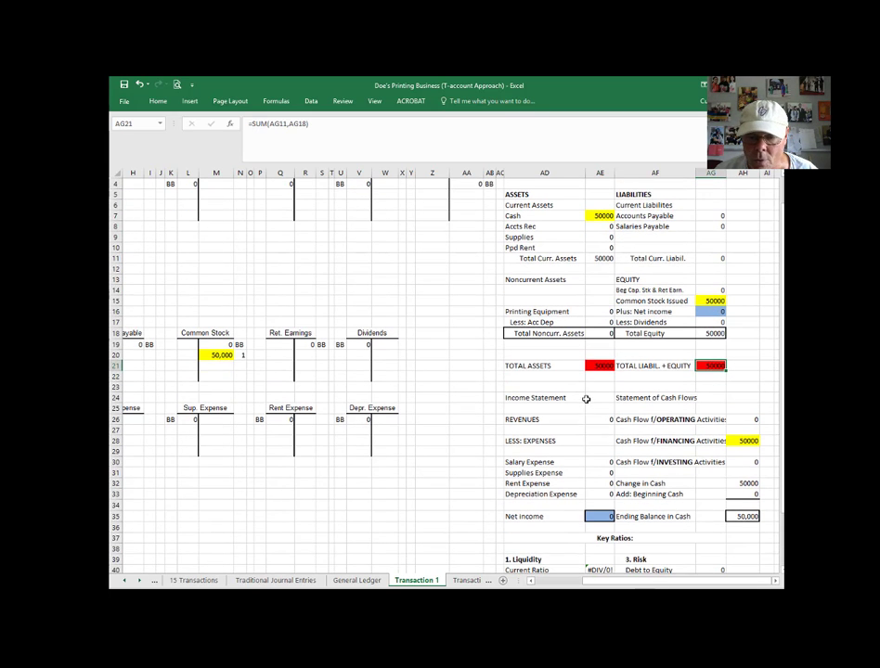
Examine the Income Statement amounts, then the Cash Flow from Financing Activities and Ending Balance in Cash formulas.
left_click_drag(585, 398, 601, 516)
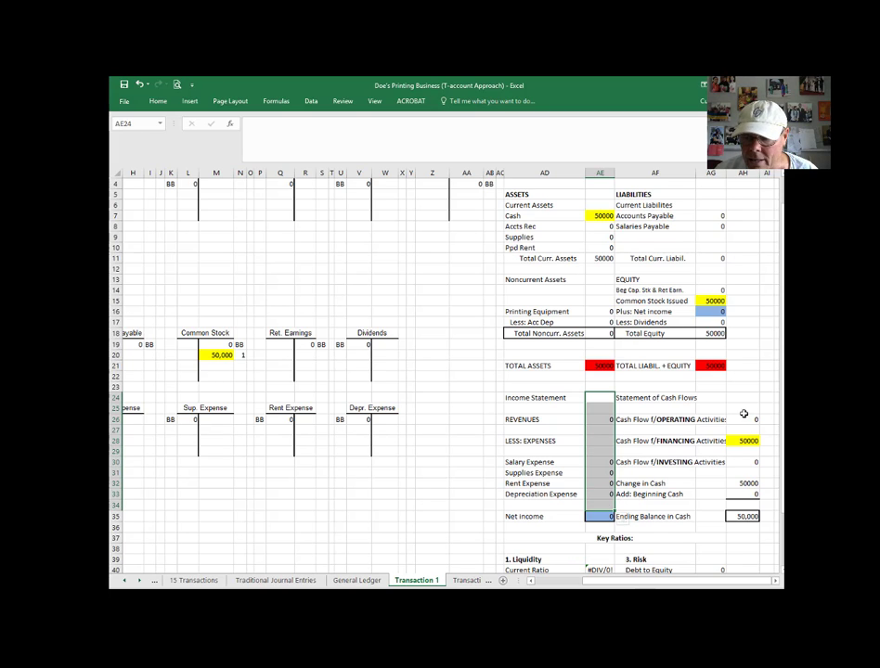
left_click(638, 445)
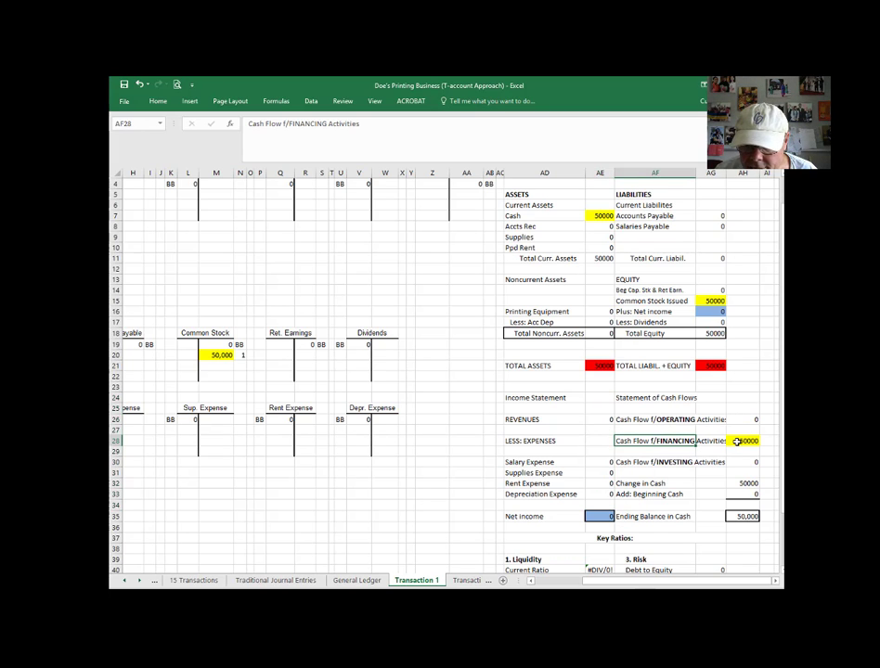
left_click(743, 441)
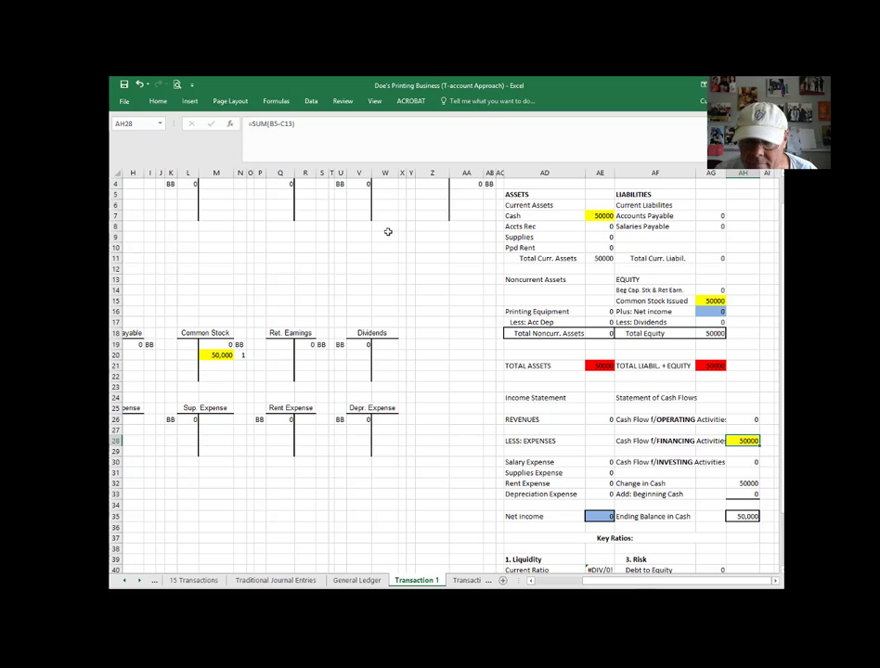
left_click(745, 517)
scroll(668, 390, "up", 1)
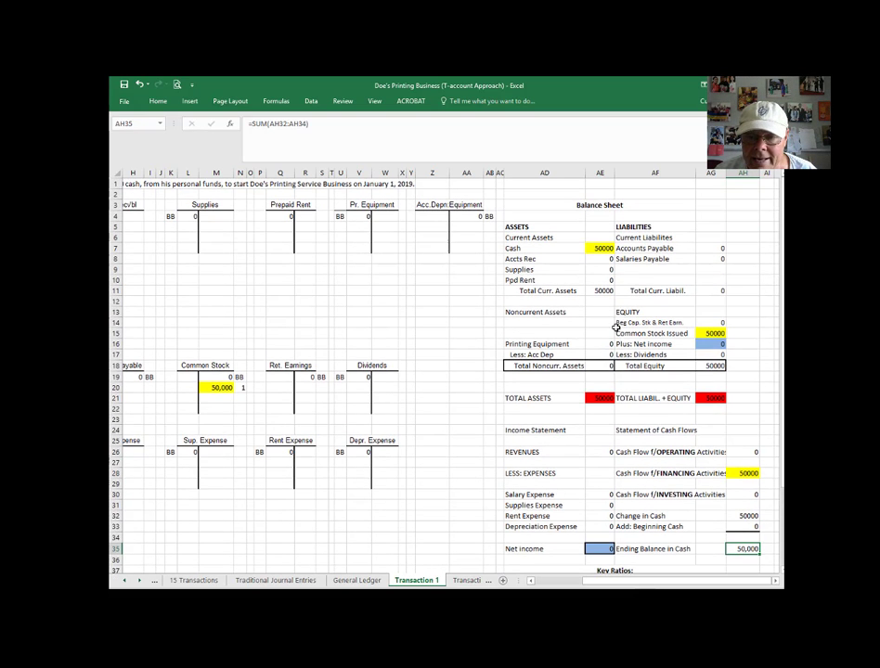
Compare the balance sheet's Cash line with the Cash debit and Common Stock credit in the T-accounts.
left_click(603, 248)
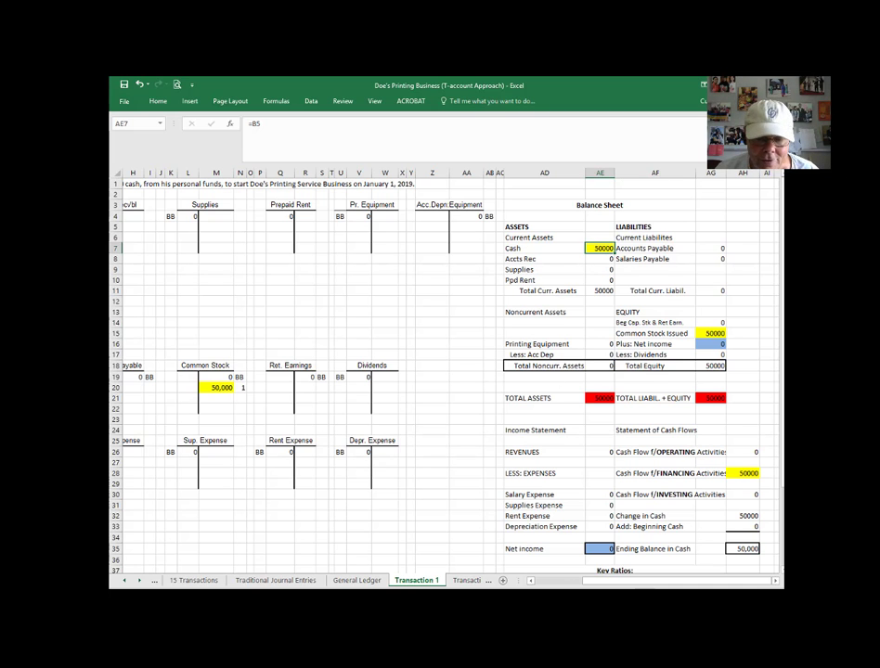
left_click_drag(610, 582, 534, 582)
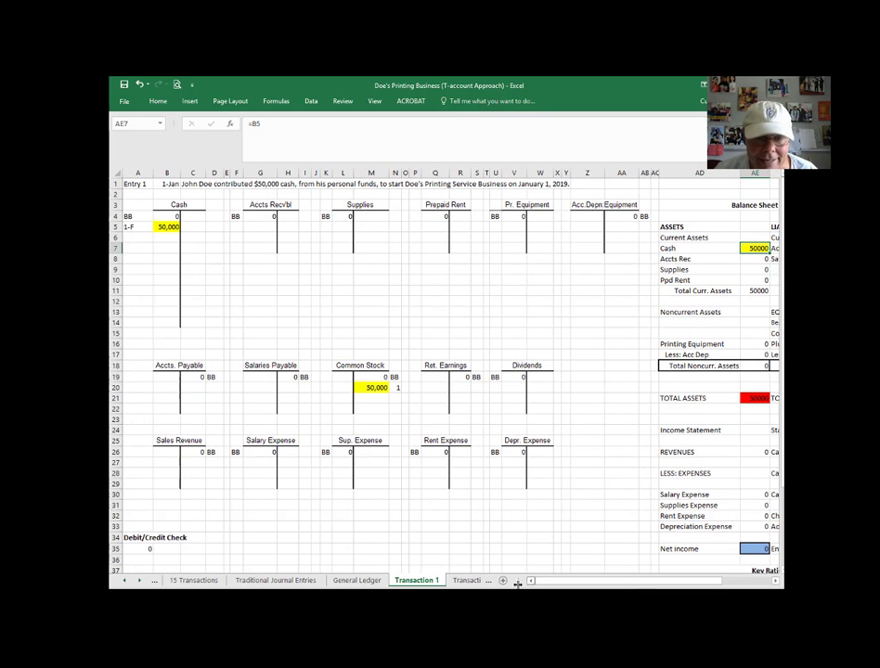
left_click(165, 226)
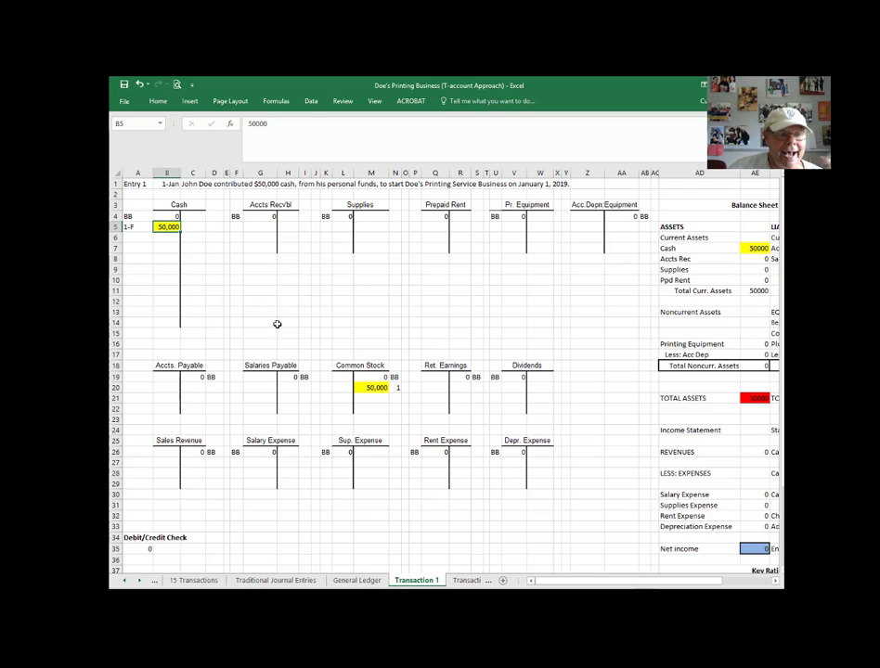
left_click(357, 386)
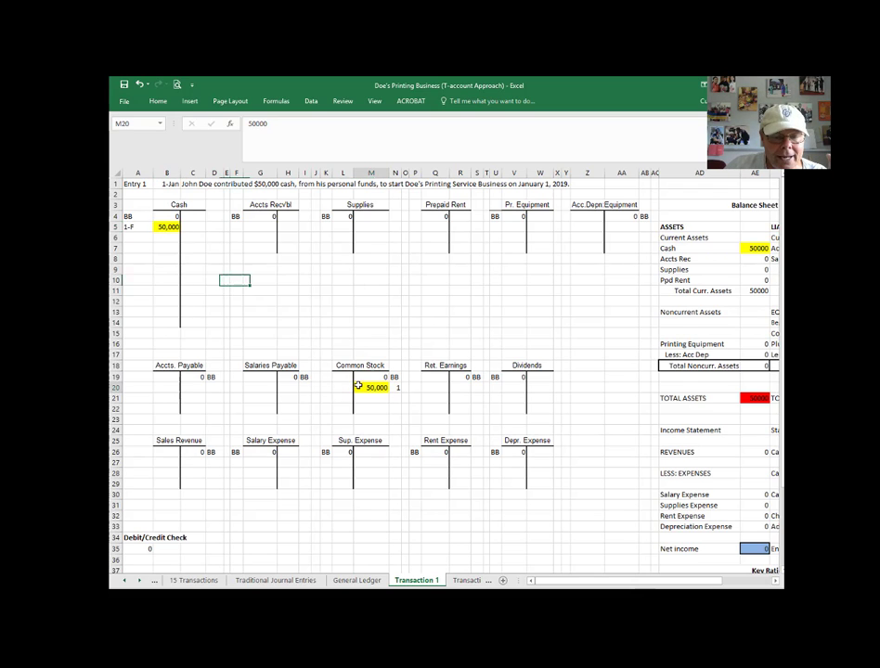
Open the Transaction 2 sheet and trace its Equipment debit over to the financial statements.
left_click(469, 580)
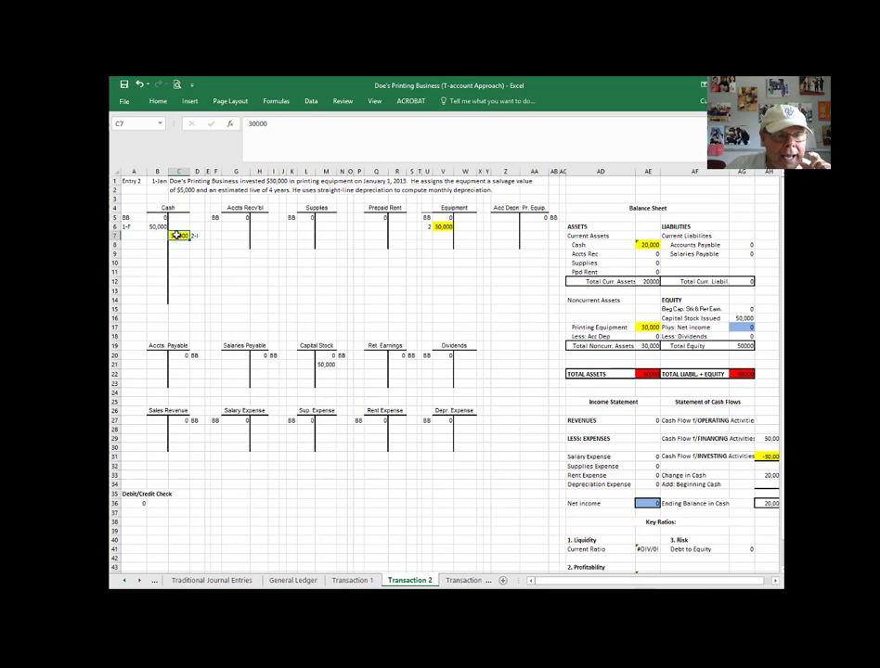
left_click(440, 228)
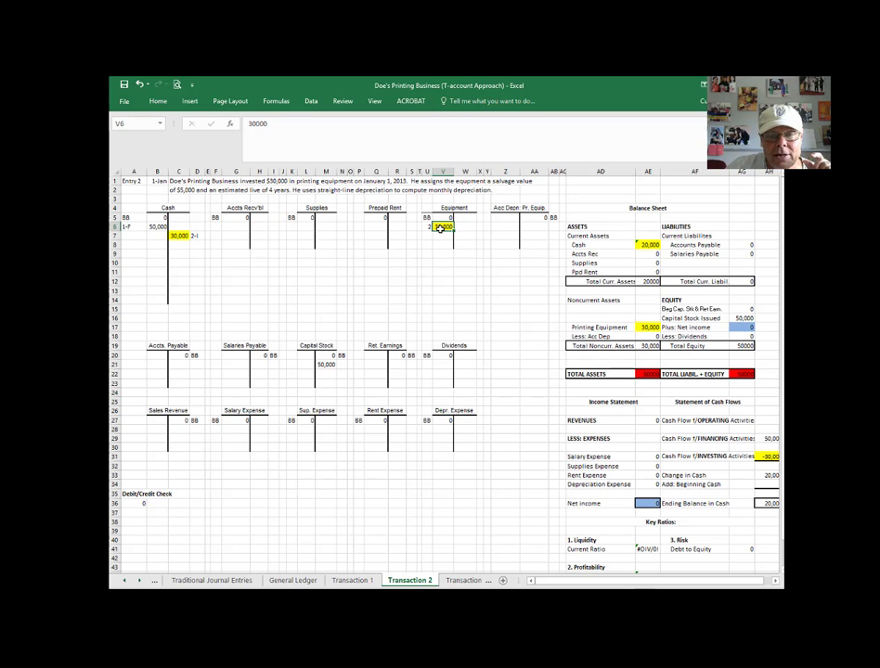
scroll(440, 237, "up", 1)
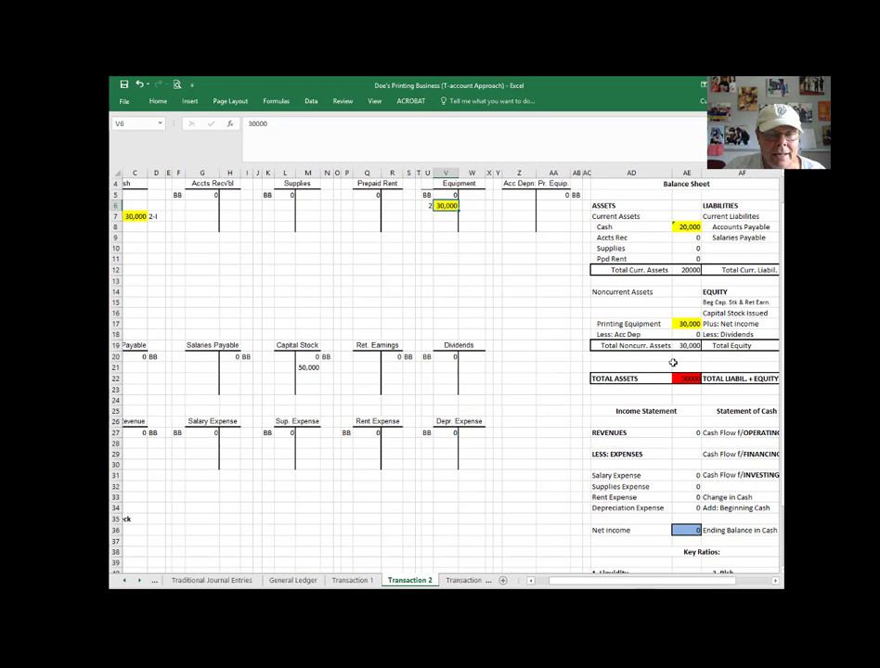
Open the Transaction 3 sheet and inspect its Cash credit, Prepaid Rent debit and Debit/Credit Check formula.
left_click(474, 581)
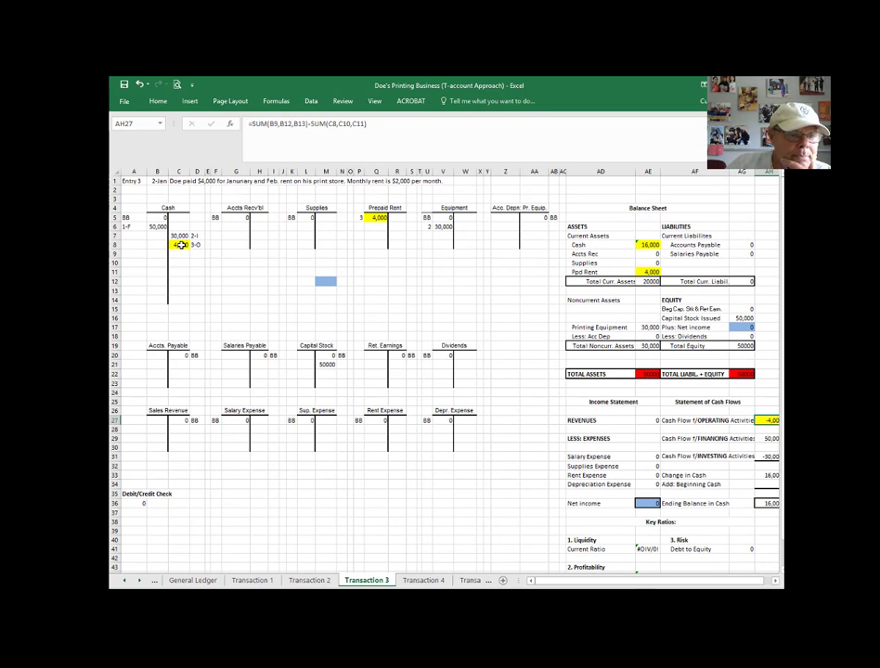
left_click(181, 244)
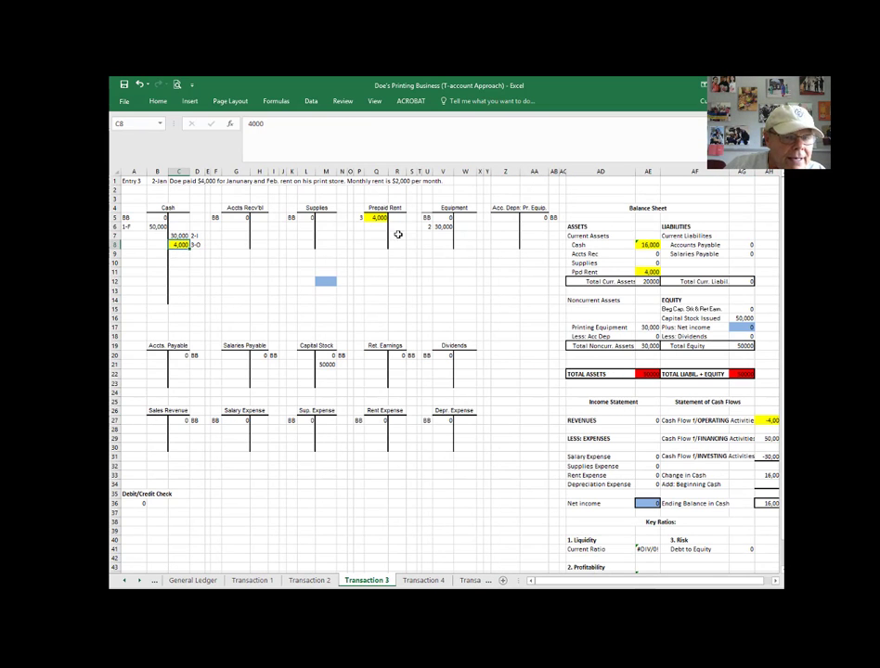
left_click(373, 217)
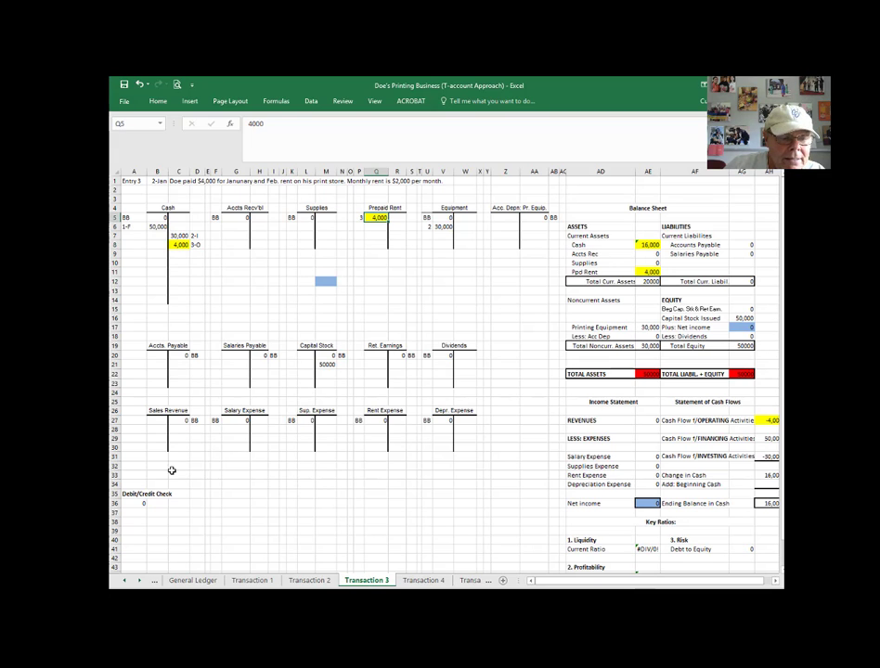
left_click(141, 503)
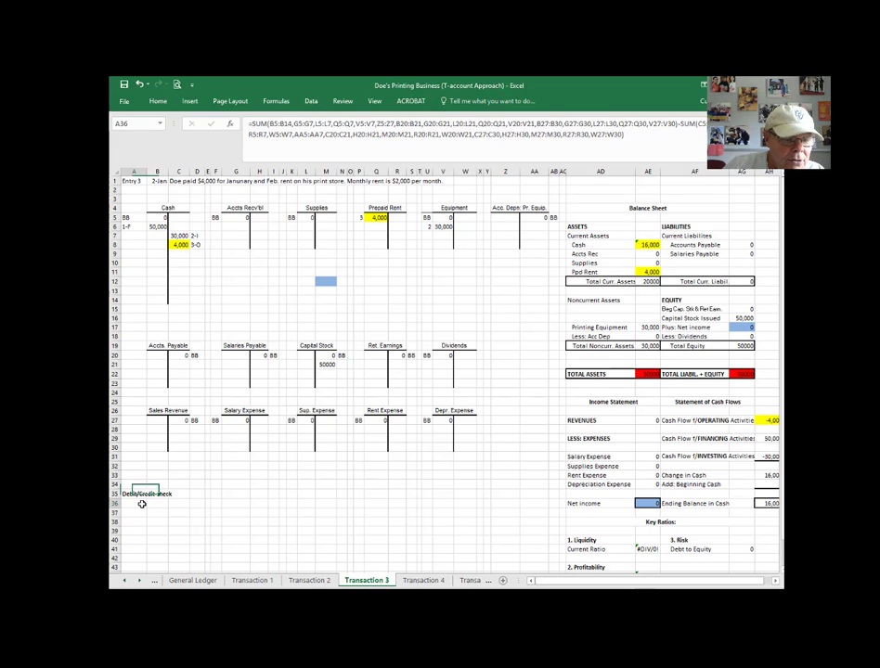
Set the Prepaid Rent debit in Q5 to 400 and inspect the Debit/Credit Check cell.
left_click(373, 217)
type("40")
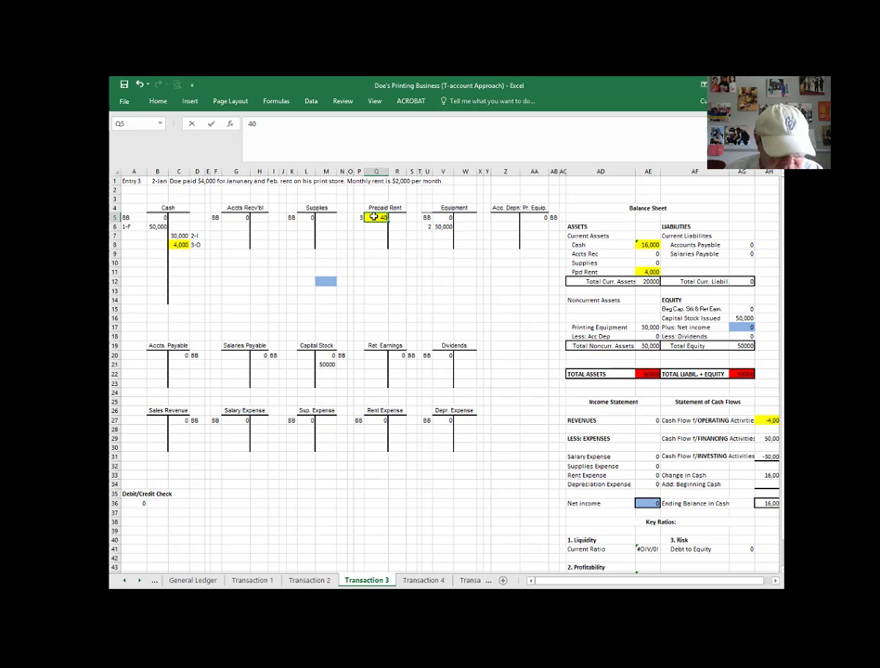
key("Return")
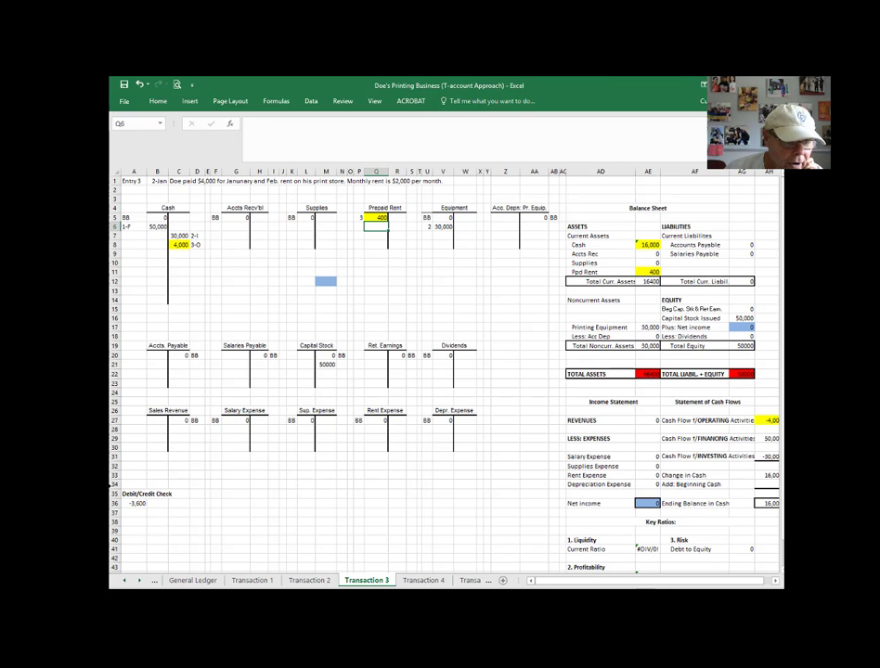
left_click(133, 503)
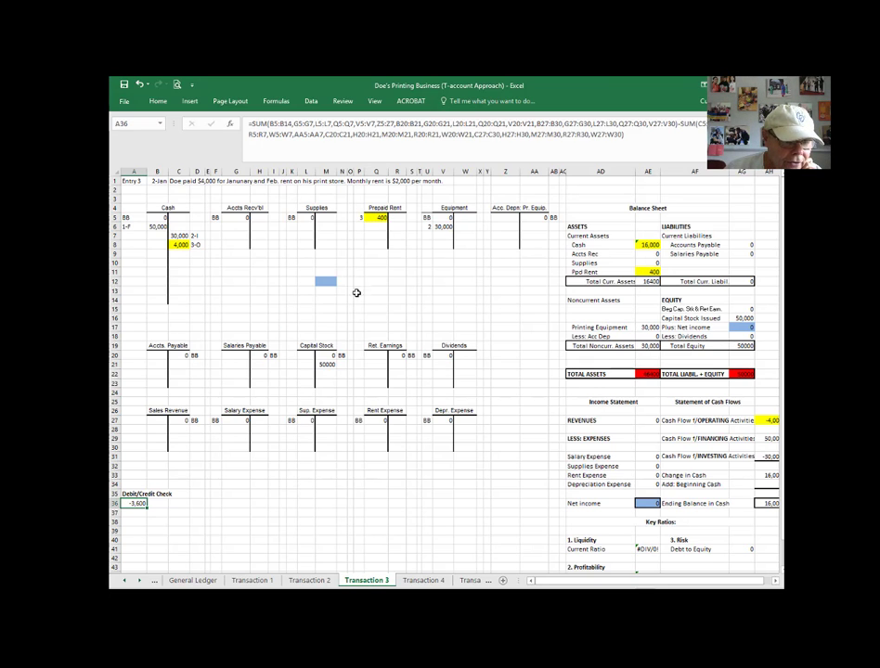
Set the Prepaid Rent debit in Q5 back to 4000.
left_click(377, 219)
type("4")
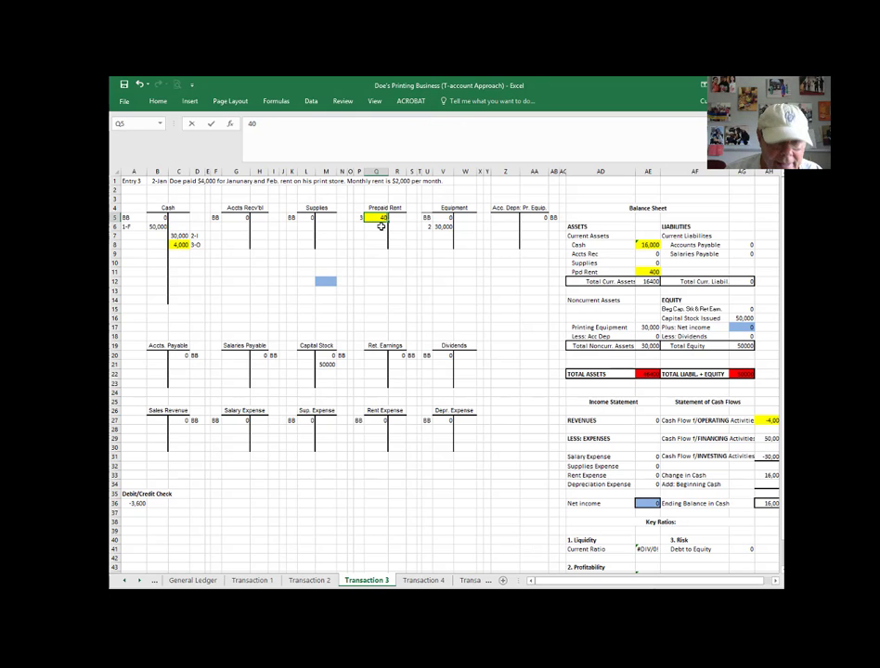
key("Return")
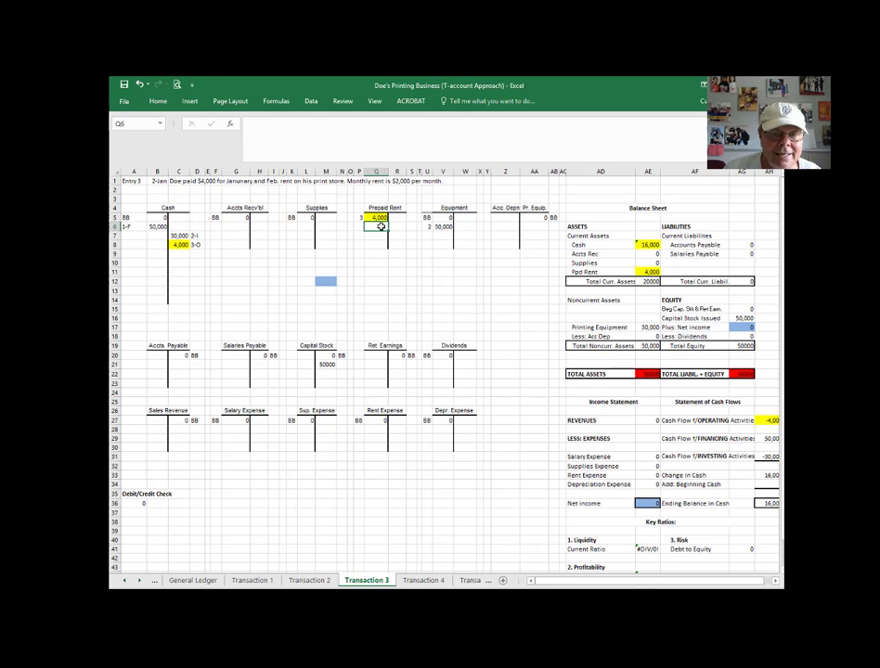
Set the Prepaid Rent debit in Q5 to 400 again to see its effect on the balance sheet.
left_click(379, 216)
type("4")
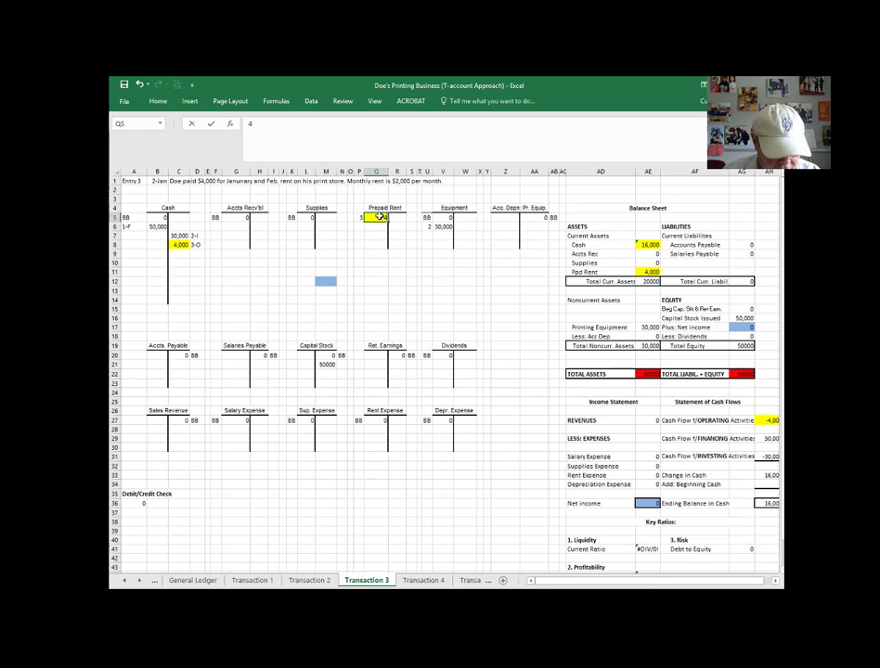
type("00")
key("Return")
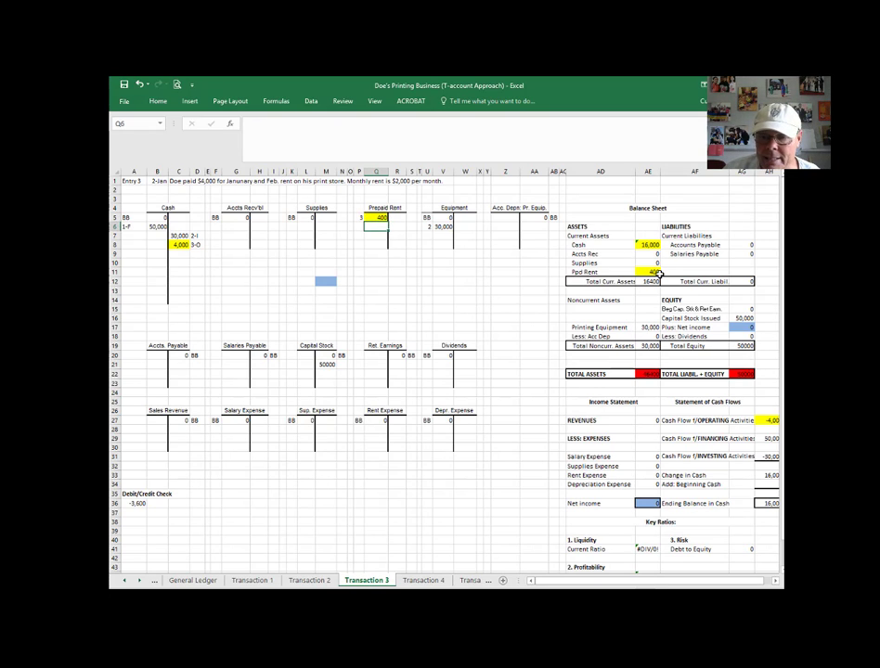
Restore the Prepaid Rent debit in Q5 to 4000 and compare Total Assets with Total Liabilities + Equity.
left_click(380, 218)
type("4,")
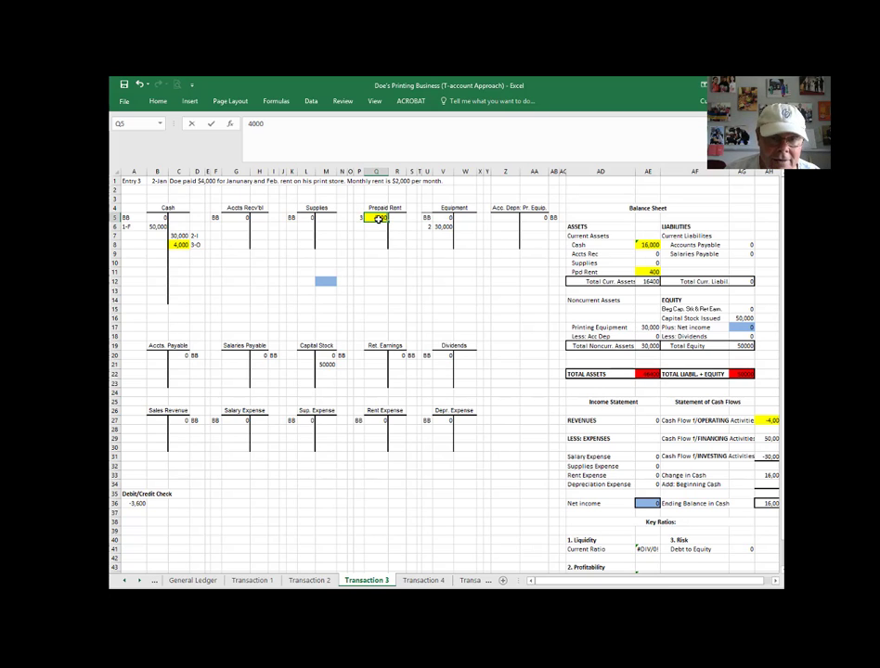
type("000")
left_click(647, 374)
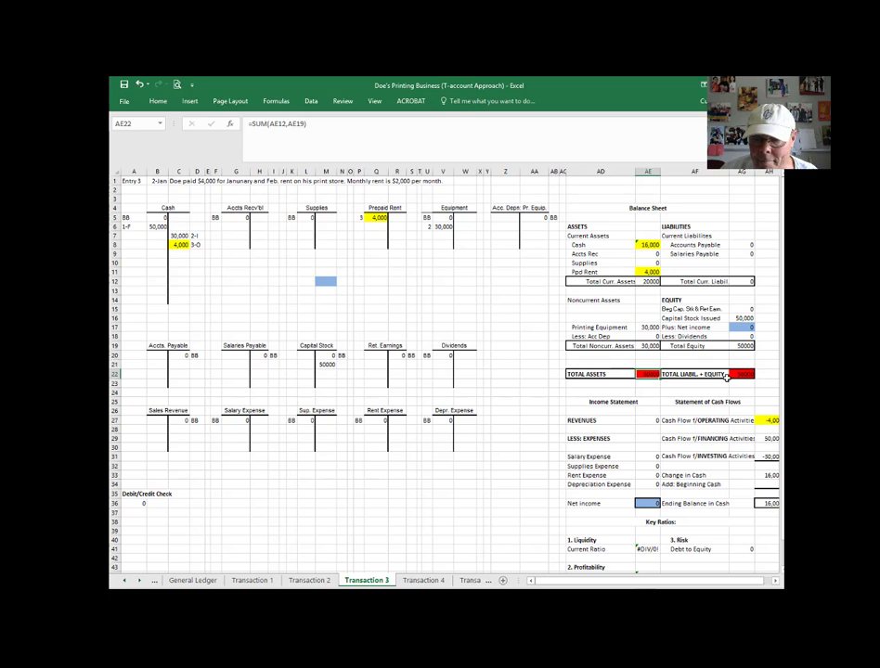
left_click(733, 374)
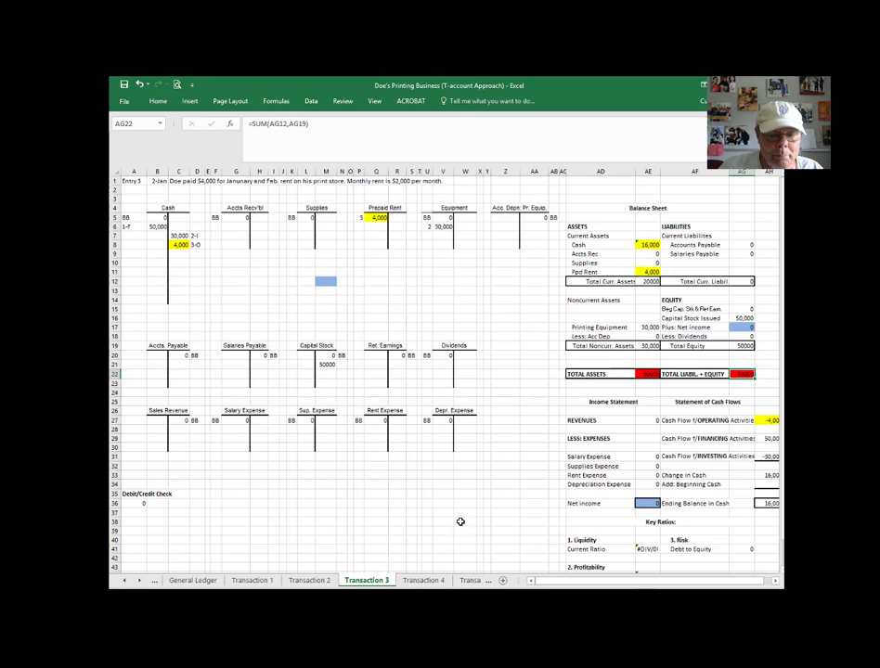
Open the Transaction 4 sheet and check the Cash credit in C8 and the Prepaid Rent debit in Q5.
left_click(432, 580)
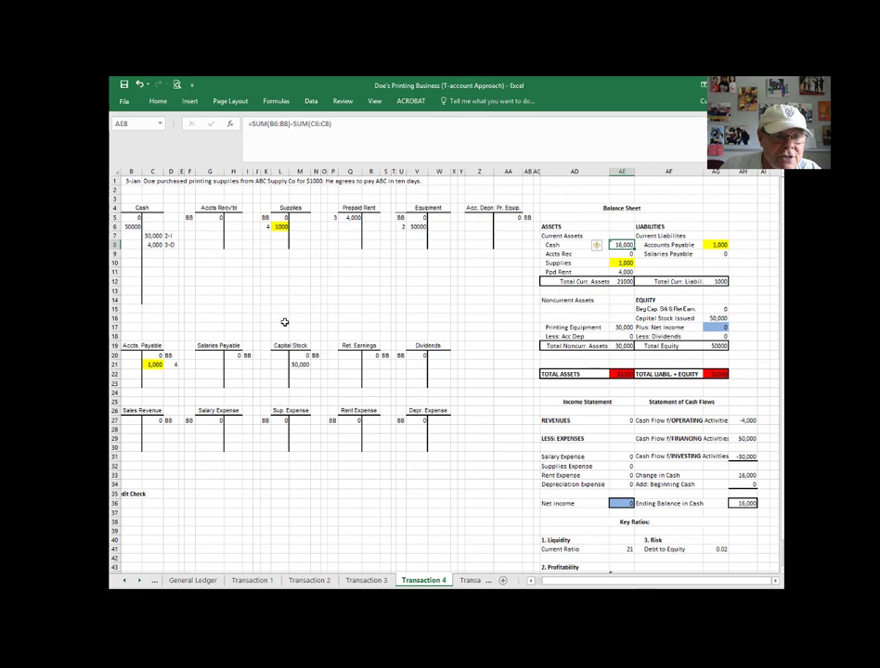
left_click(148, 245)
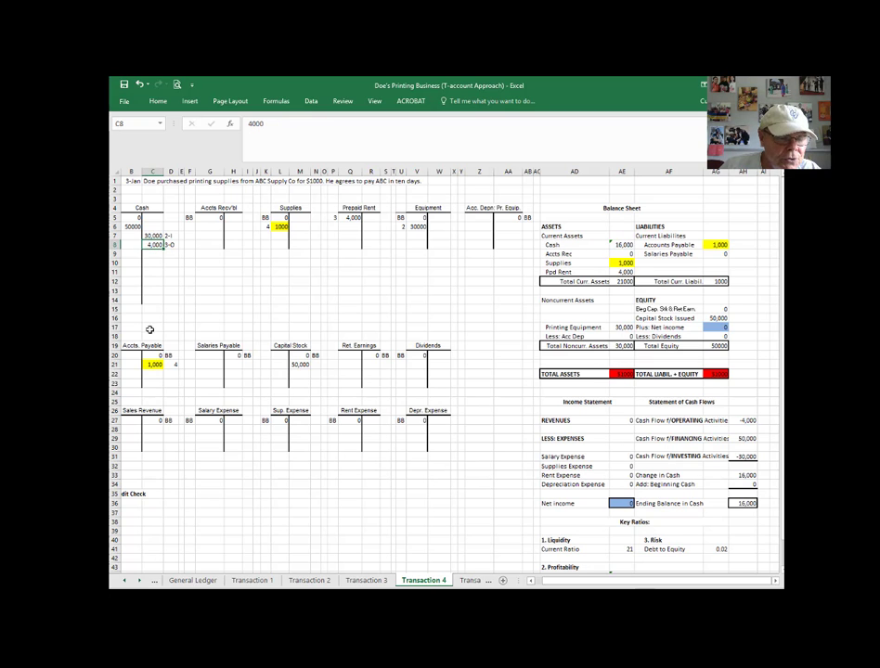
left_click_drag(569, 585, 549, 585)
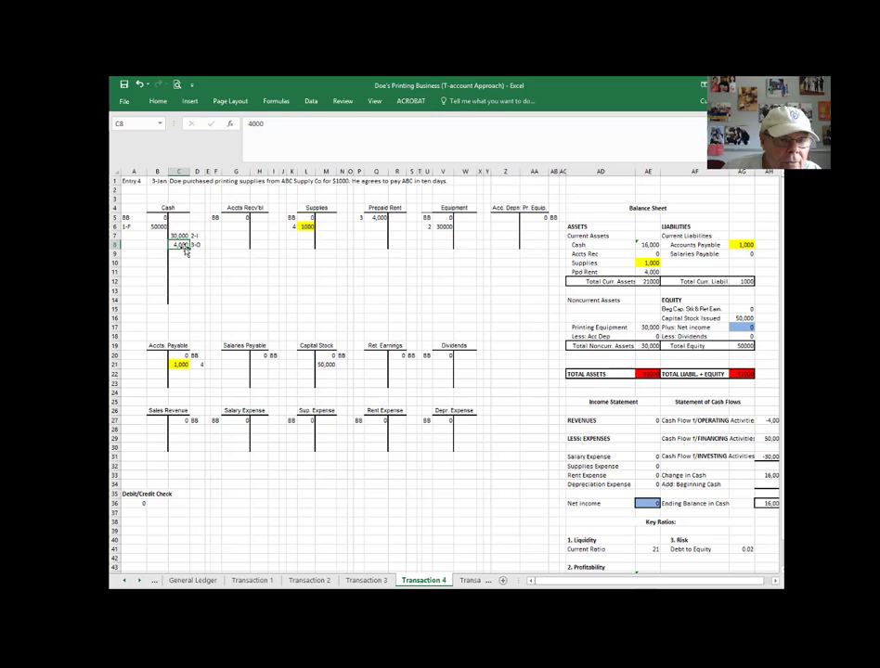
left_click(377, 217)
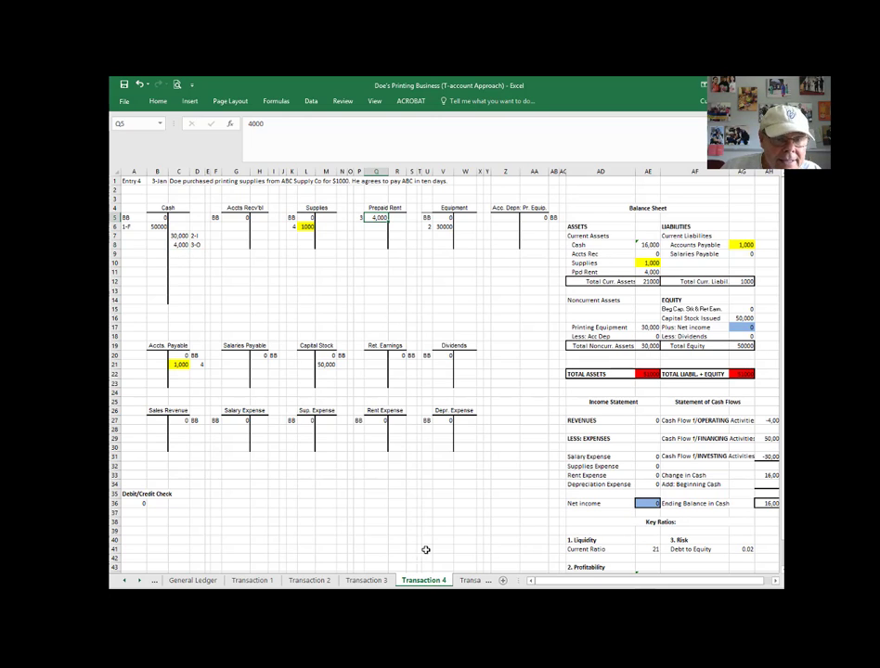
Review the Sales Revenue credit on the Transaction 5 sheet and the Accounts Receivable and Sales Revenue entries on Transaction 6.
left_click(471, 581)
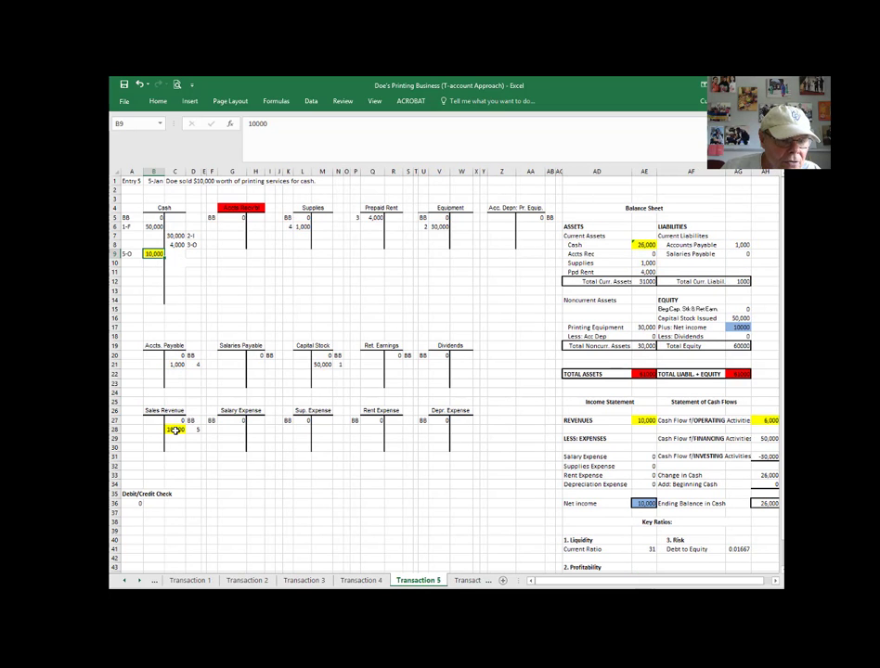
left_click(176, 430)
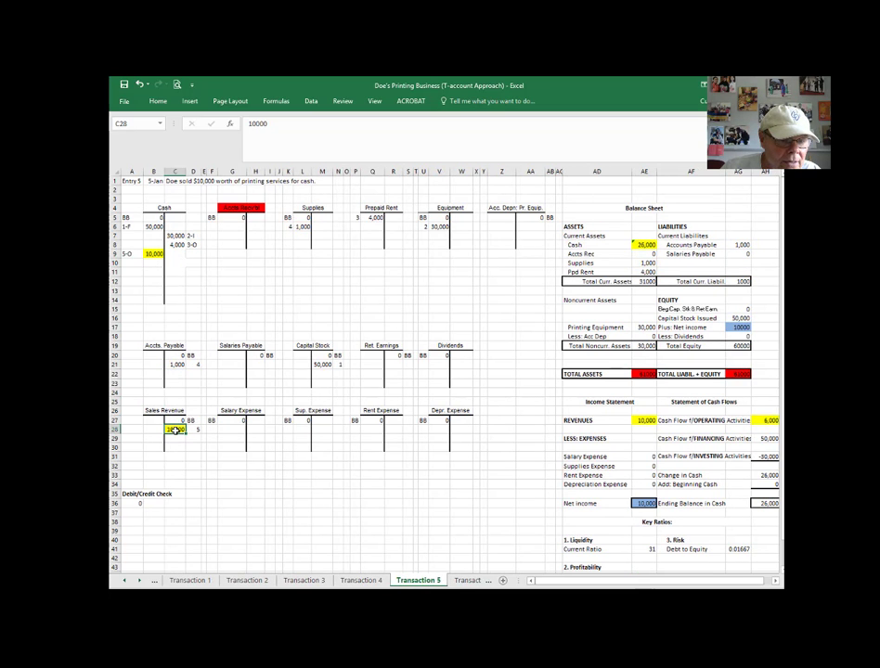
left_click(469, 580)
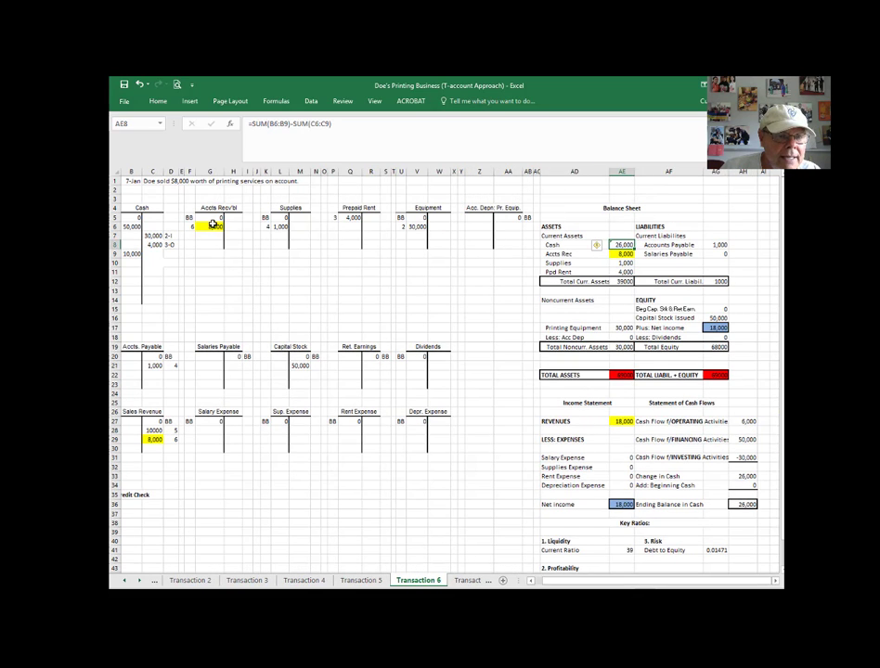
left_click(213, 224)
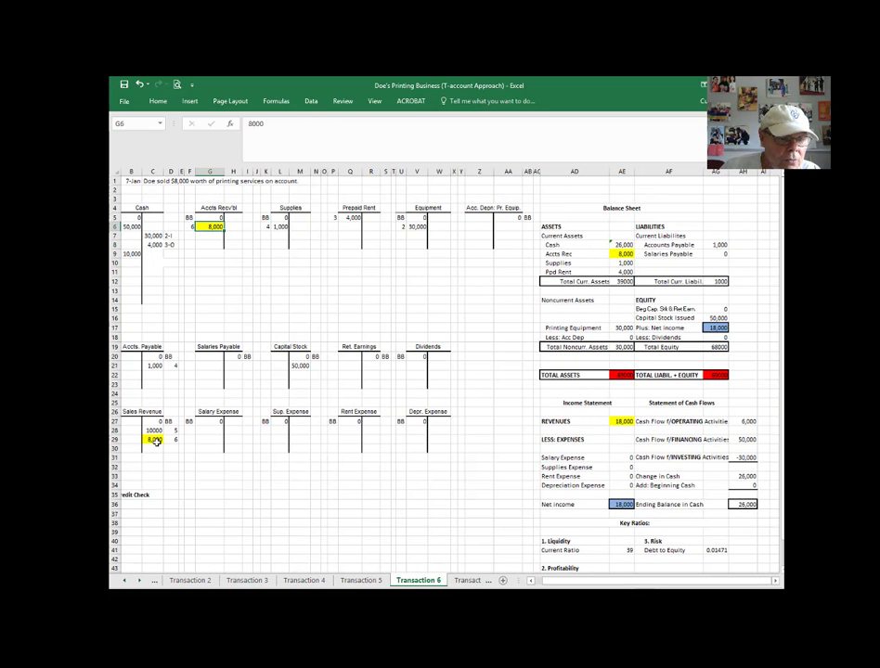
left_click(157, 442)
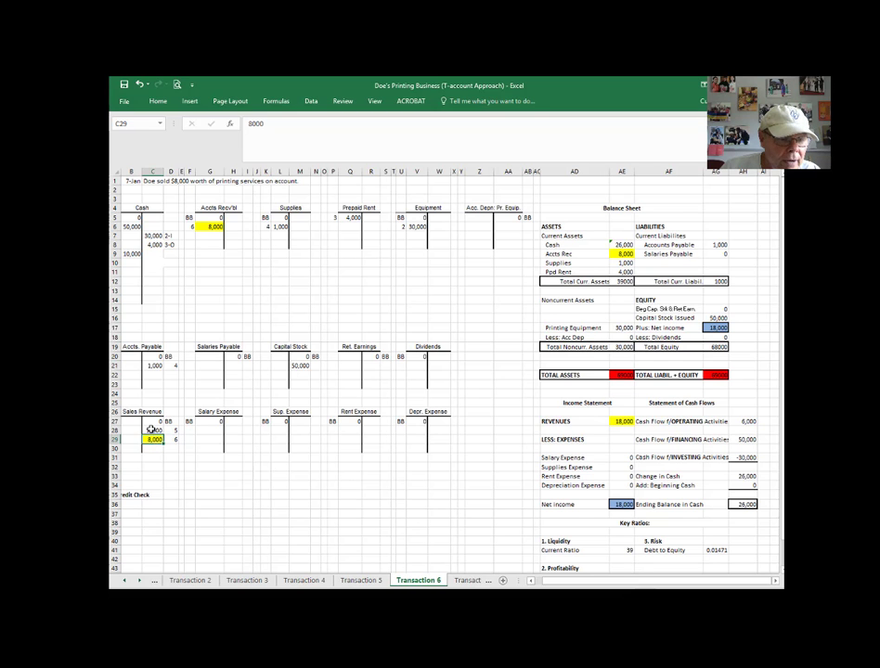
left_click(151, 429)
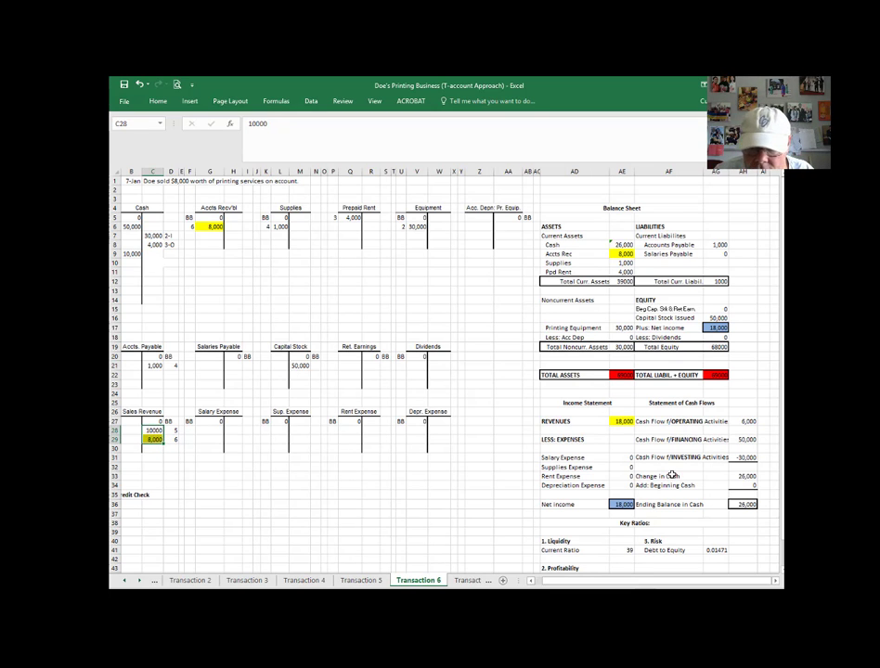
Trace Net income from AE36 of the income statement to AG17 in the balance sheet's equity section.
scroll(671, 475, "up", 2, "ctrl")
scroll(686, 430, "down", 3)
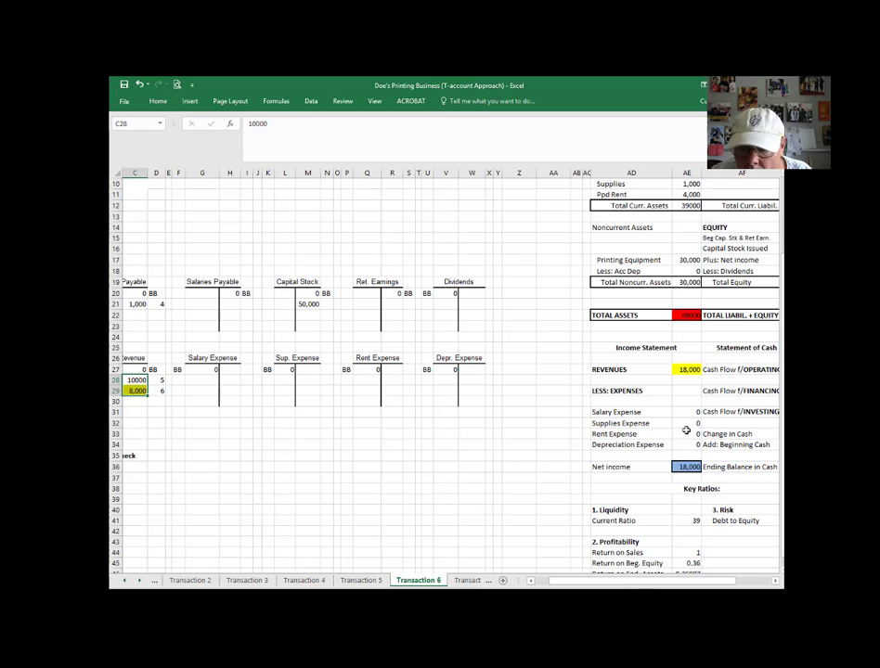
left_click(687, 467)
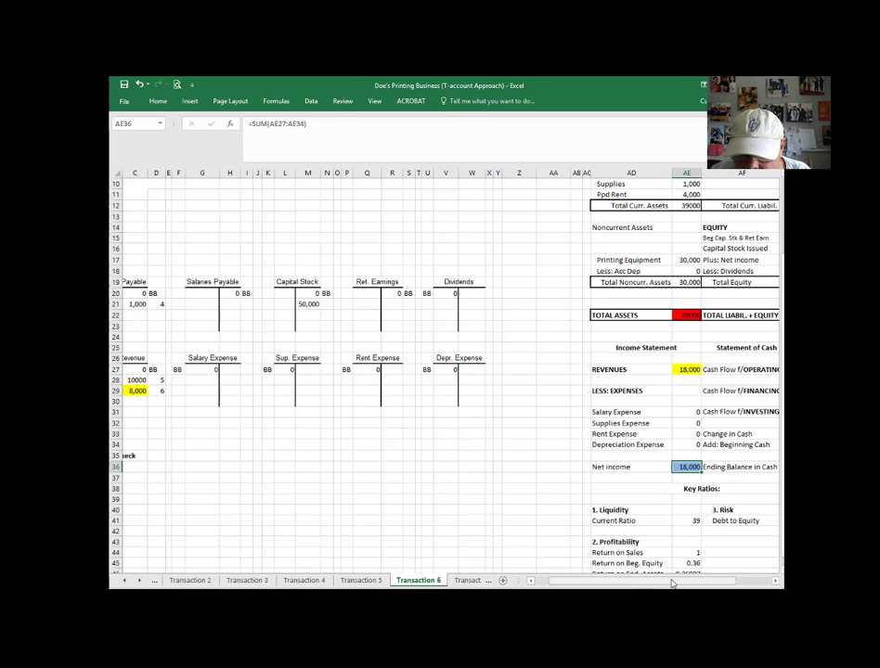
left_click_drag(672, 582, 733, 581)
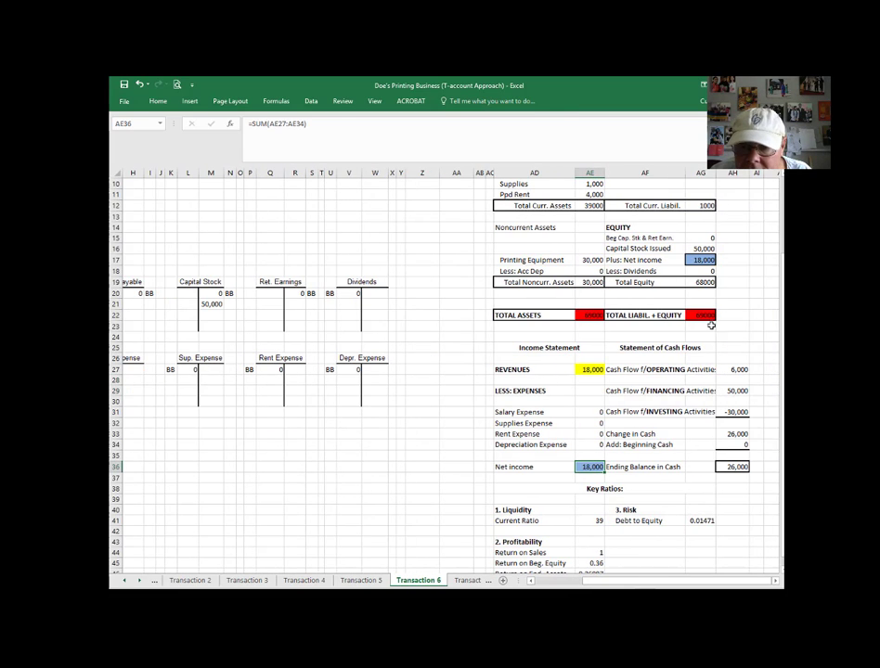
left_click(701, 260)
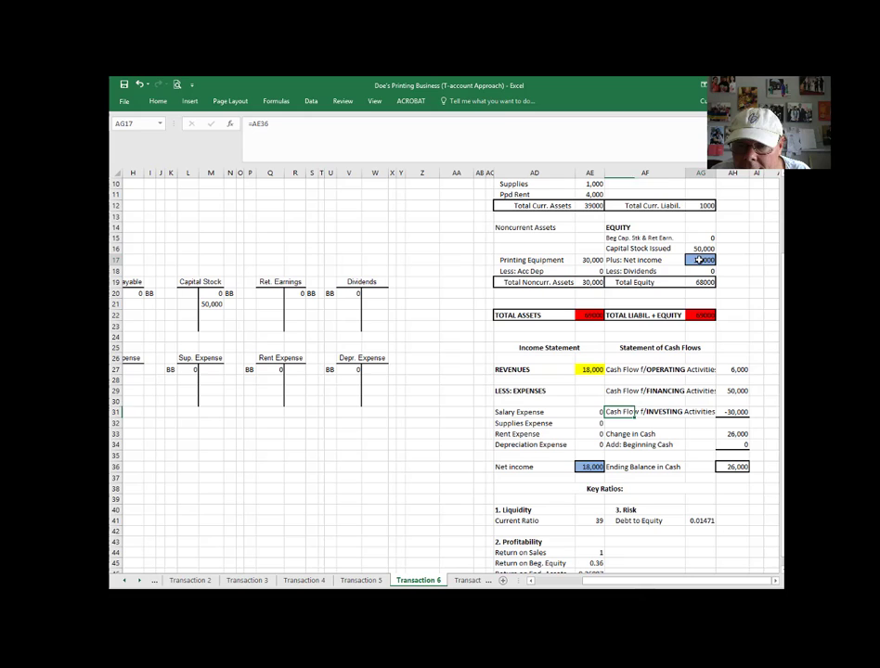
left_click(590, 467)
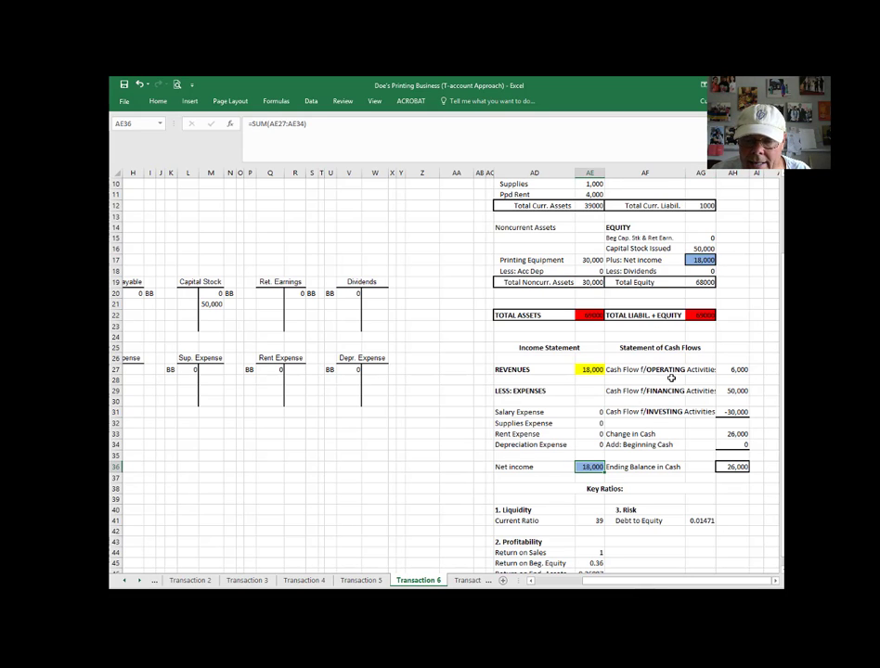
left_click(700, 261)
scroll(700, 260, "up", 3)
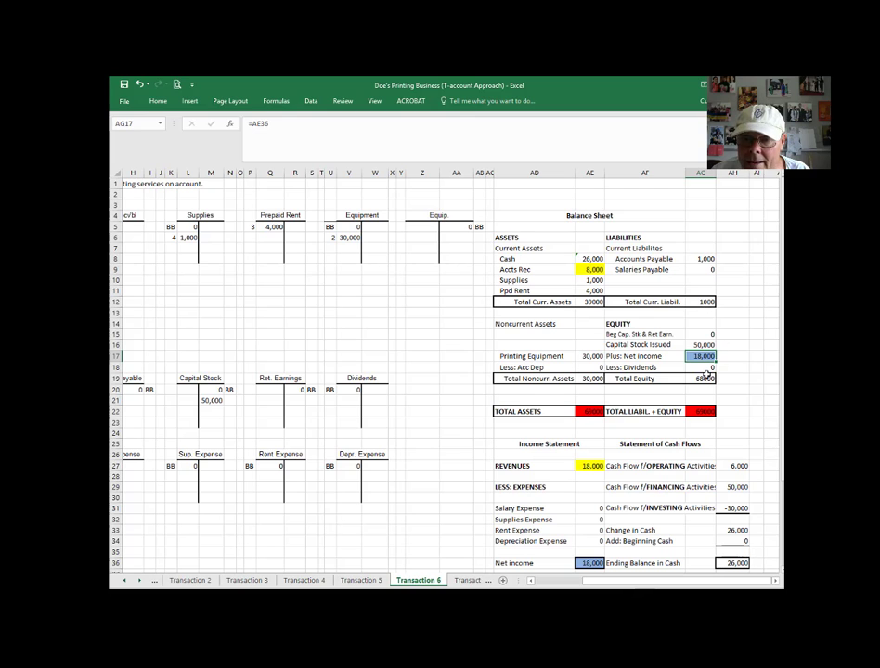
Review the Accounts Payable debit on the Transaction 7 sheet and the Cash and Salary Expense entries on Transaction 8.
left_click_drag(599, 581, 545, 582)
left_click(467, 581)
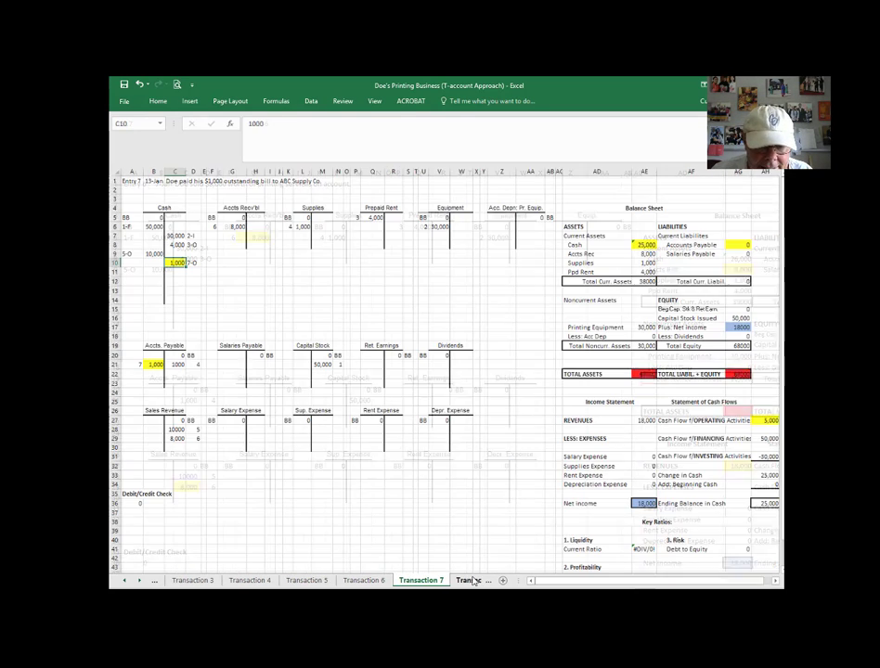
left_click(152, 365)
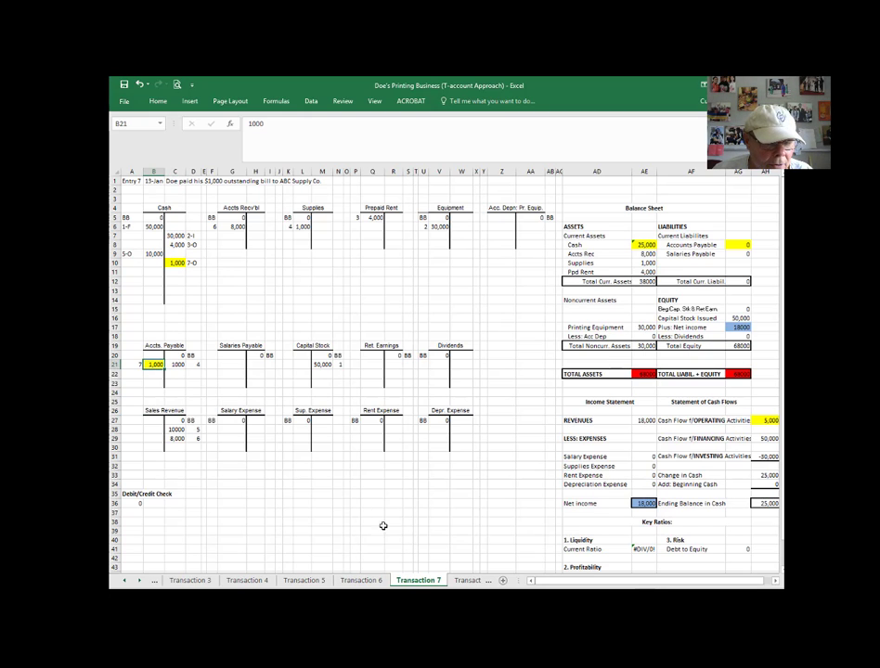
key("ctrl+Page_Down")
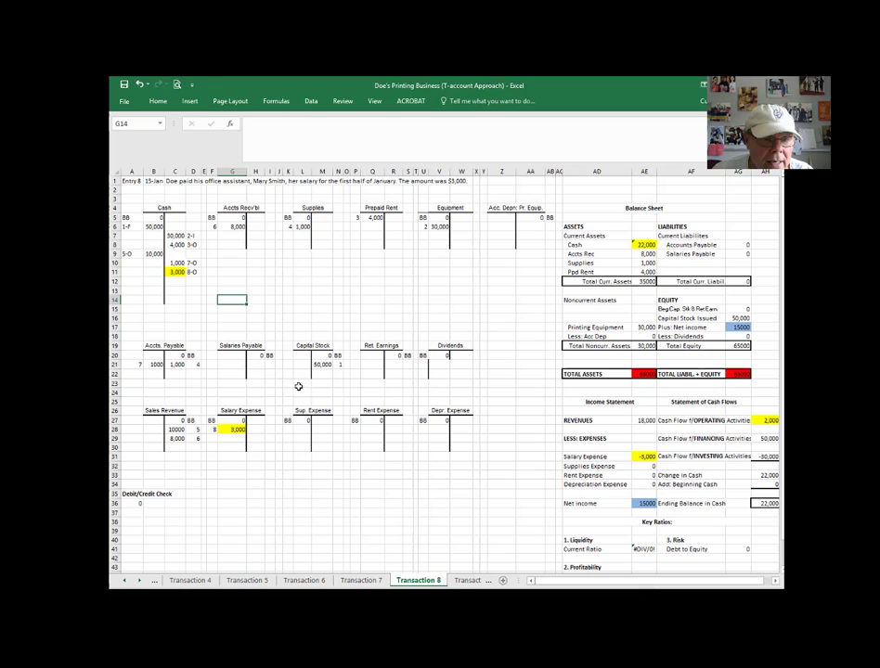
left_click(174, 272)
left_click(222, 429)
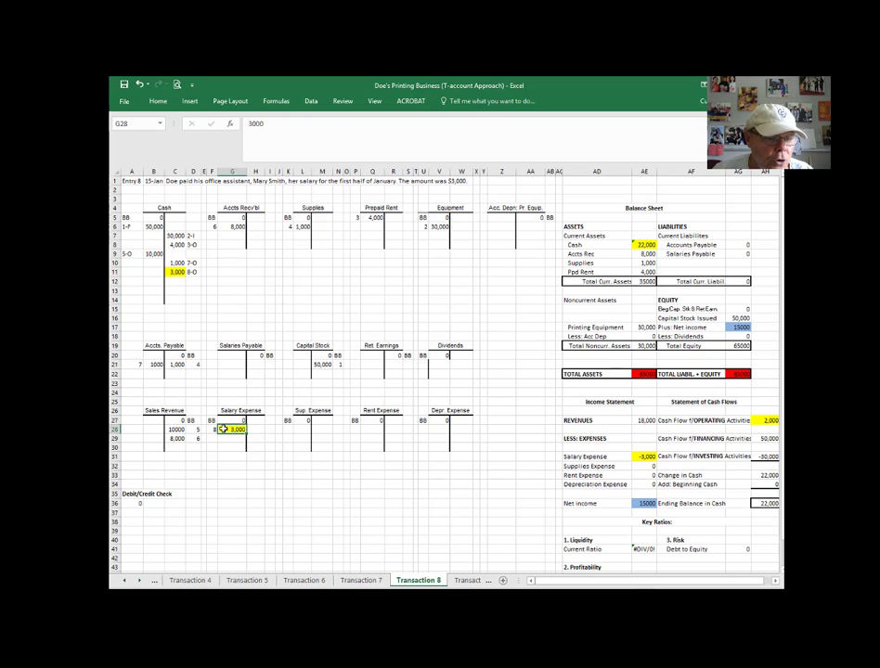
Review the Cash debit and Accounts Receivable credit on the Transaction 9 sheet and the Cash debit on Transaction 10.
left_click(467, 580)
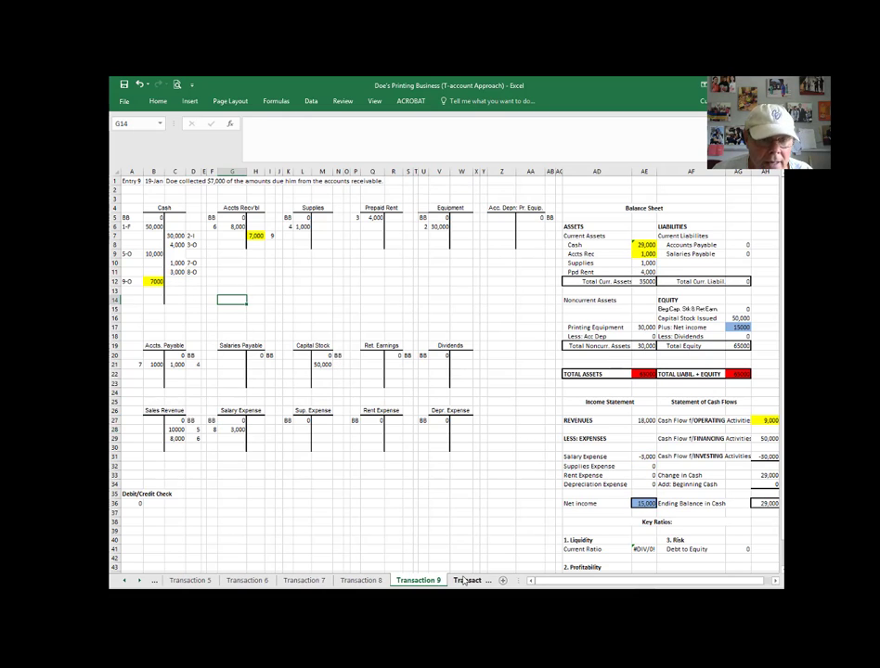
left_click(147, 281)
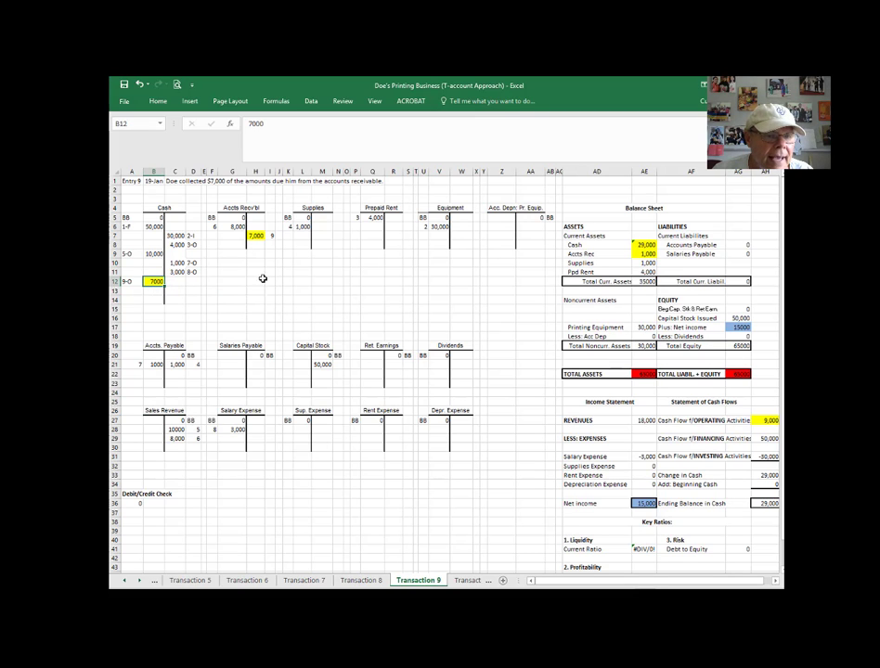
left_click(254, 237)
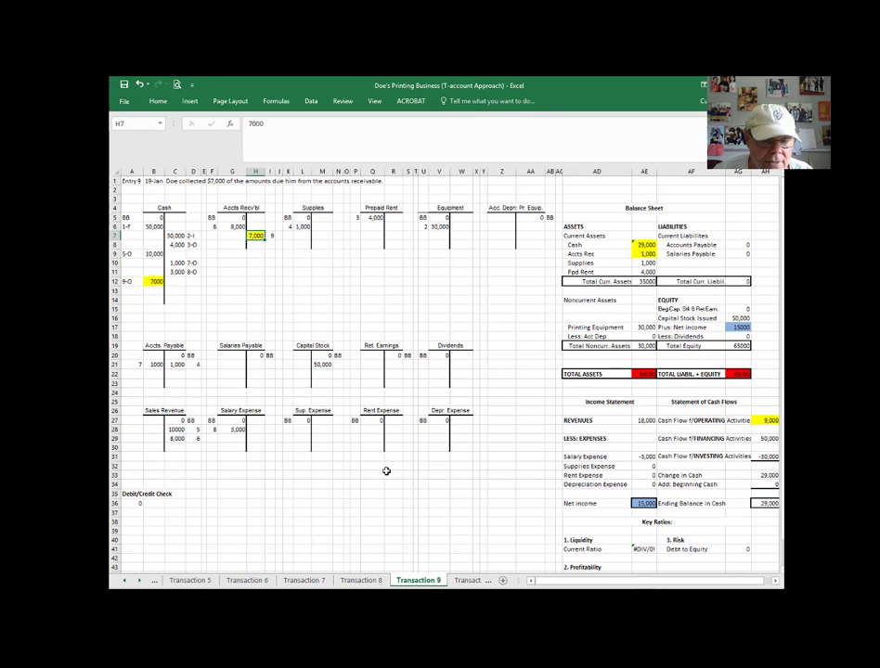
left_click(461, 581)
left_click(458, 581)
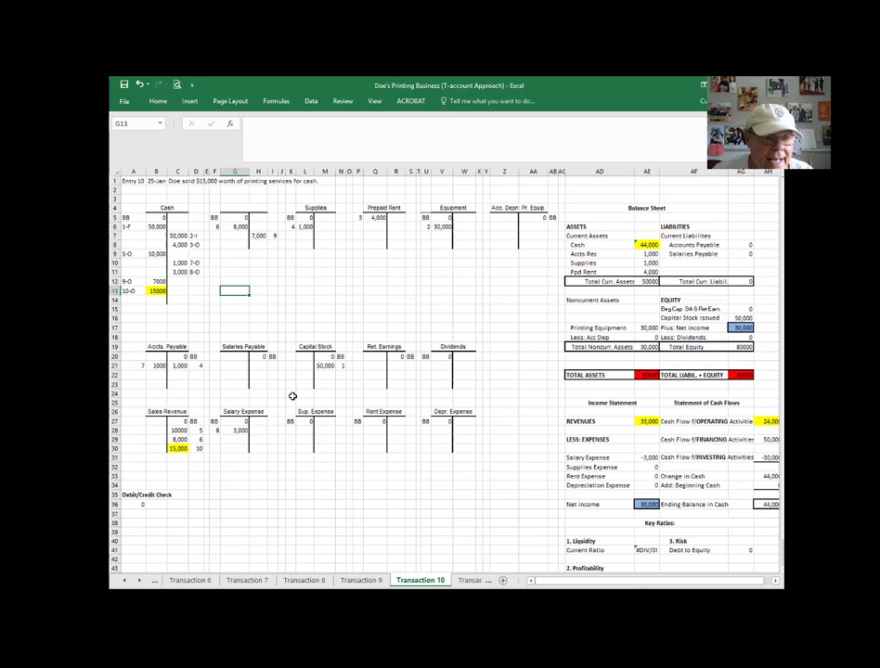
left_click(159, 291)
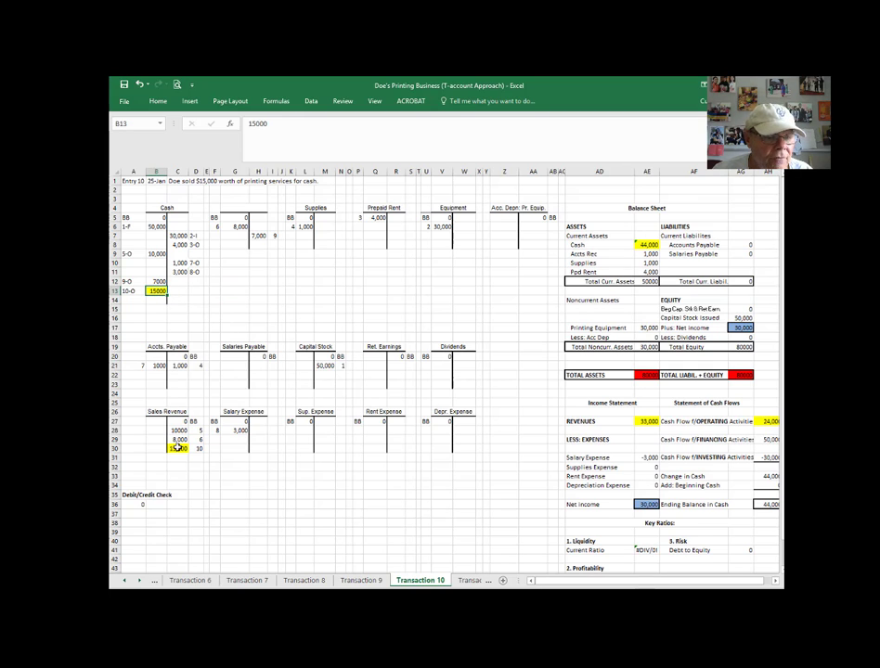
Set the Sales Revenue credit in C30 to 1500 and inspect the Debit/Credit Check cell.
left_click(177, 448)
type("1,")
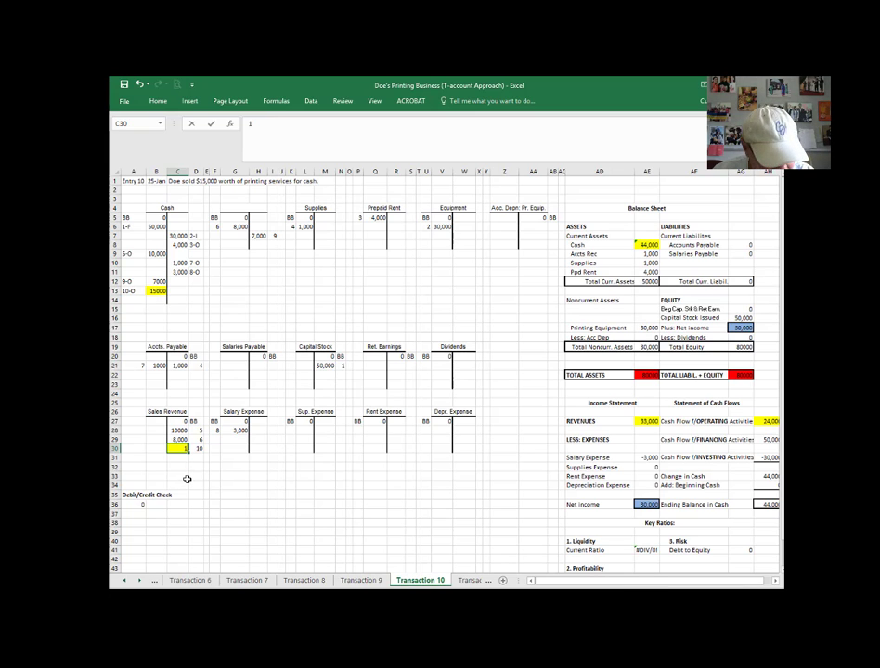
type("500")
key("Return")
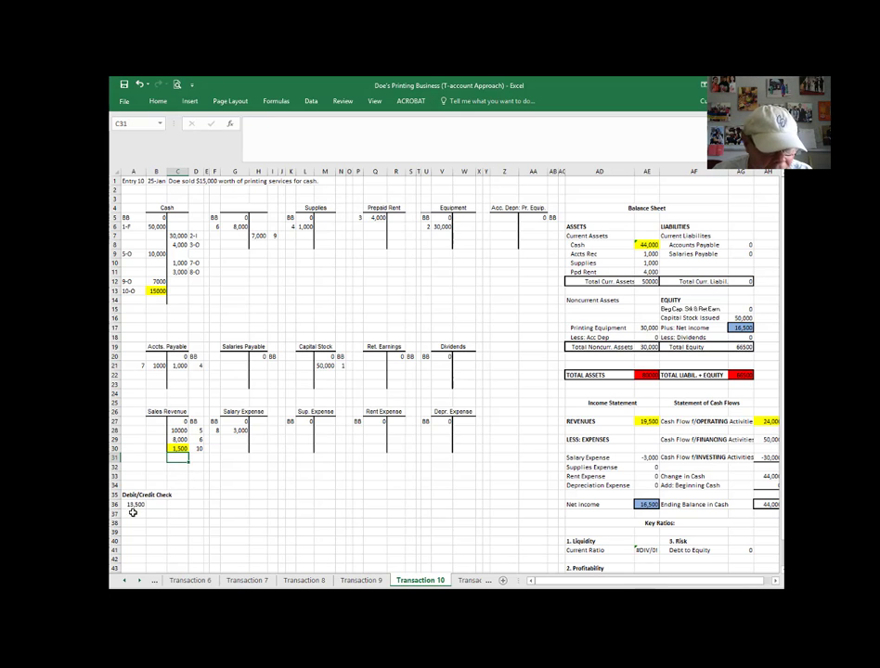
left_click(132, 504)
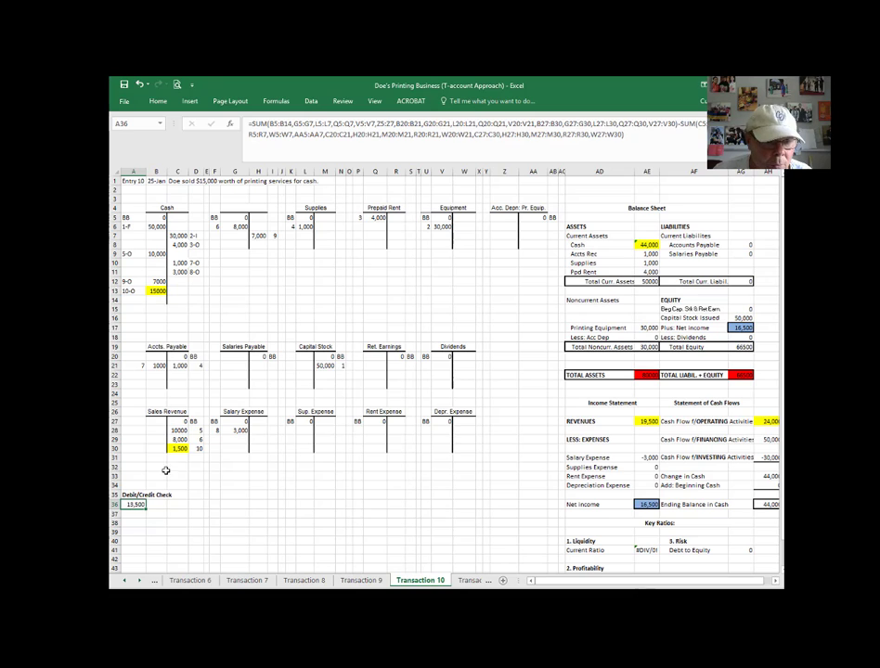
Set the Sales Revenue credit in C30 back to 15000.
left_click(177, 450)
key("BackSpace")
key("BackSpace")
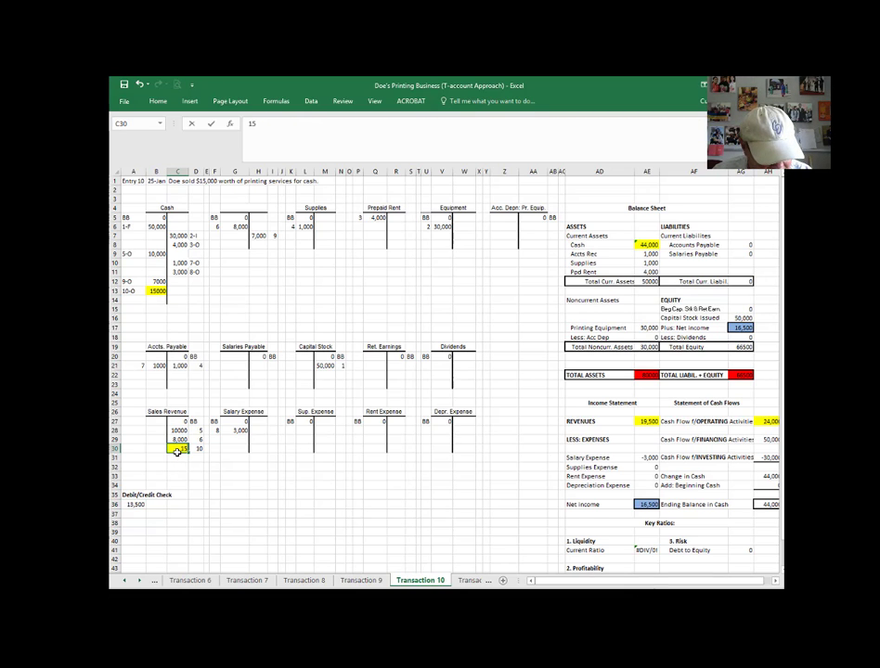
key("Return")
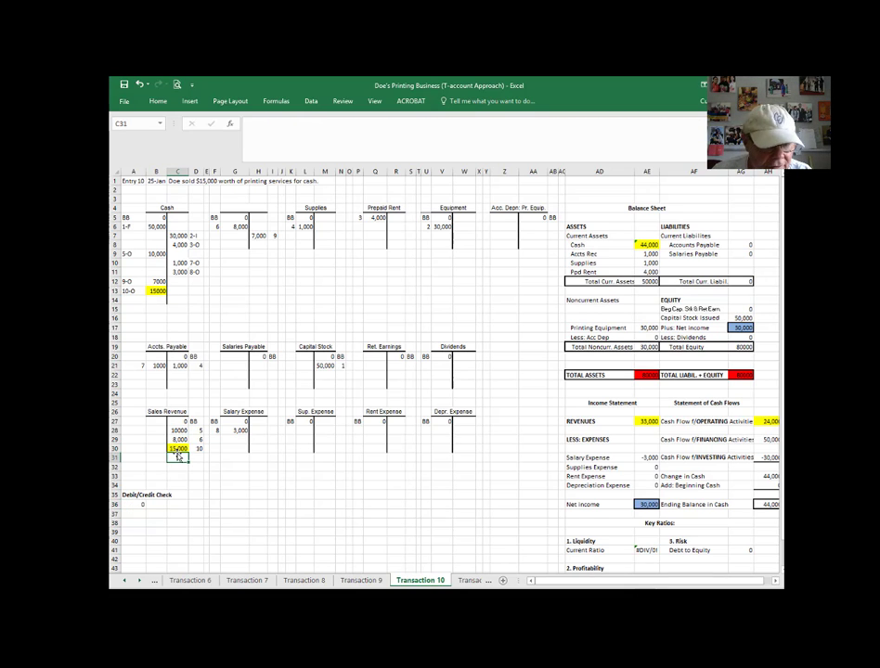
Review the Supplies credit on the Transaction 11 sheet and the Prepaid Rent and Rent Expense entries on Transaction 12.
left_click(457, 580)
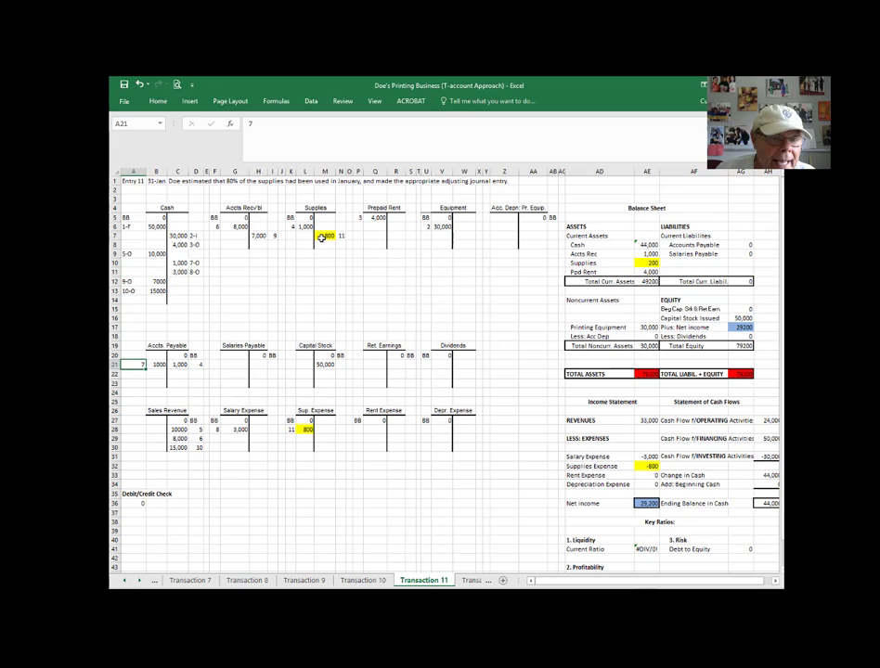
left_click(321, 236)
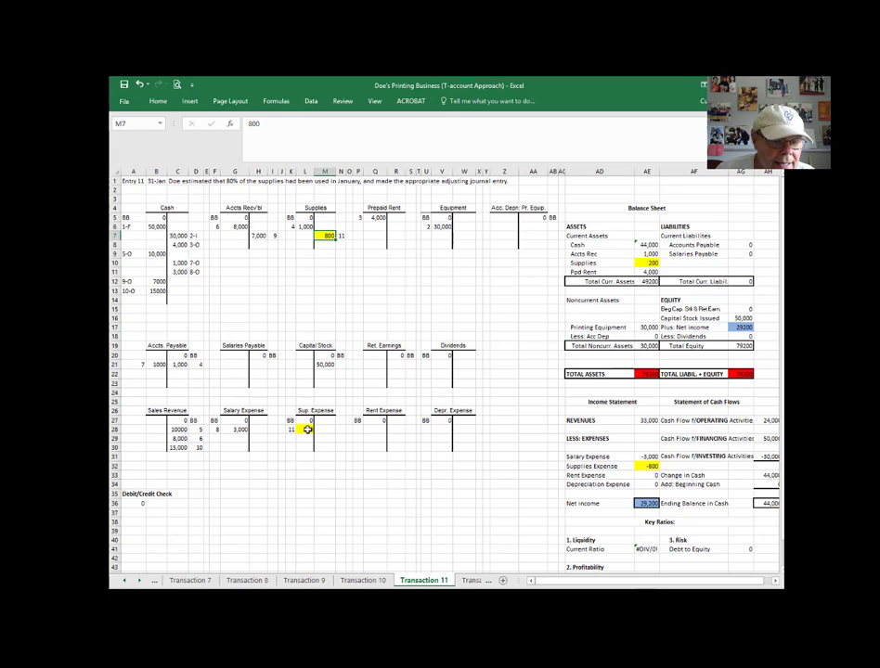
left_click(471, 579)
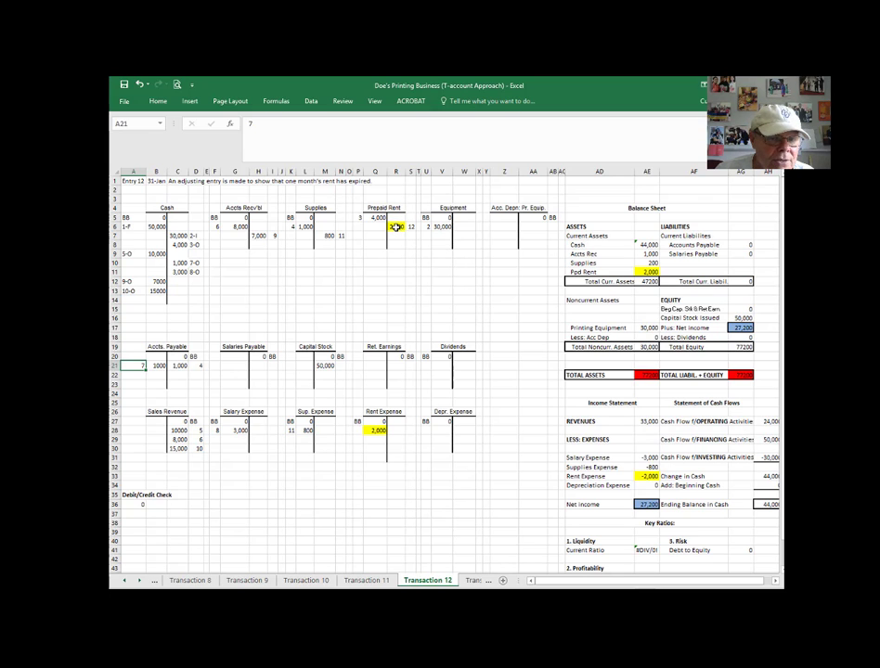
left_click(395, 227)
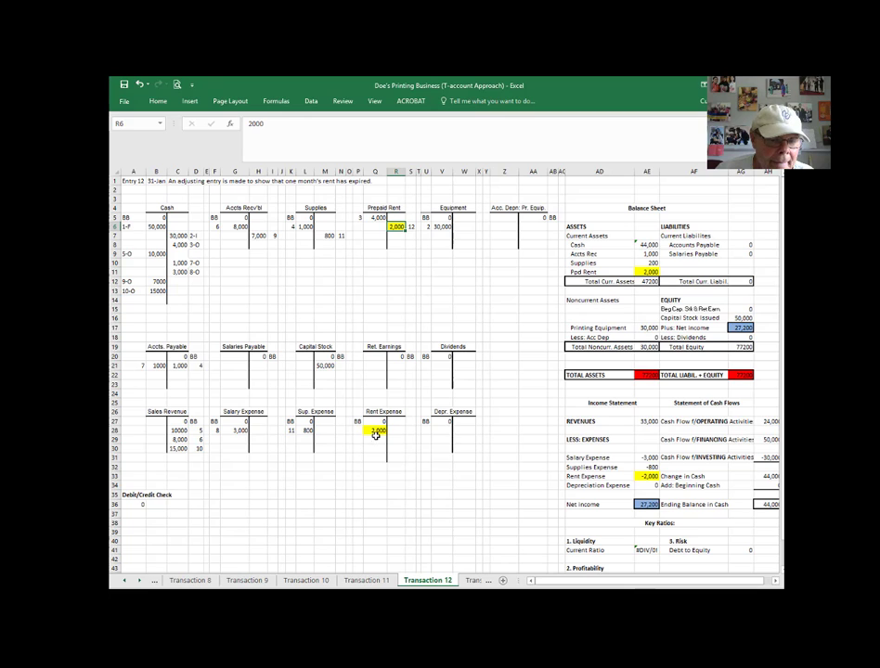
left_click(372, 433)
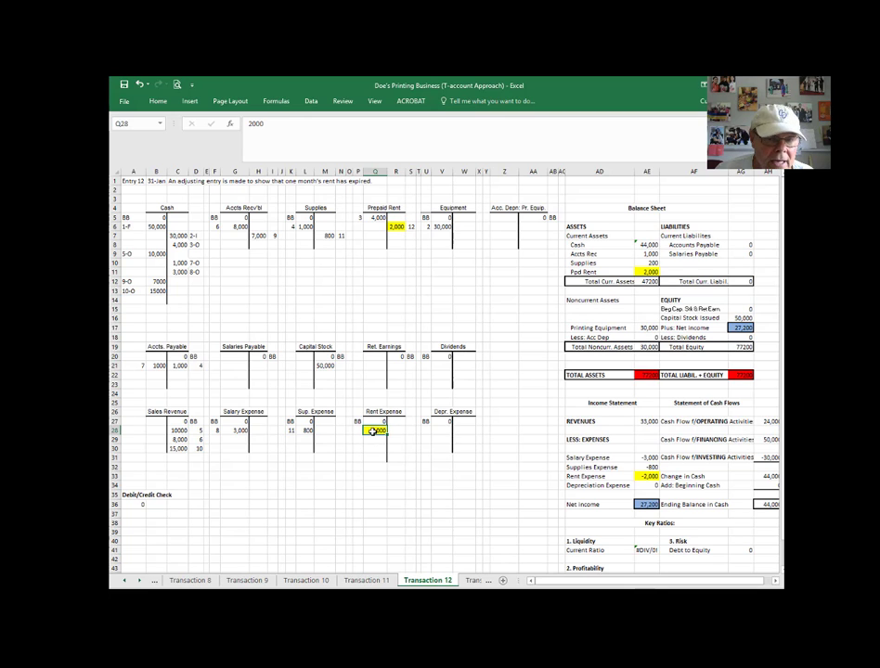
Review the Accumulated Depreciation credit and the Depreciation Expense debit on the Transaction 13 sheet.
left_click(472, 580)
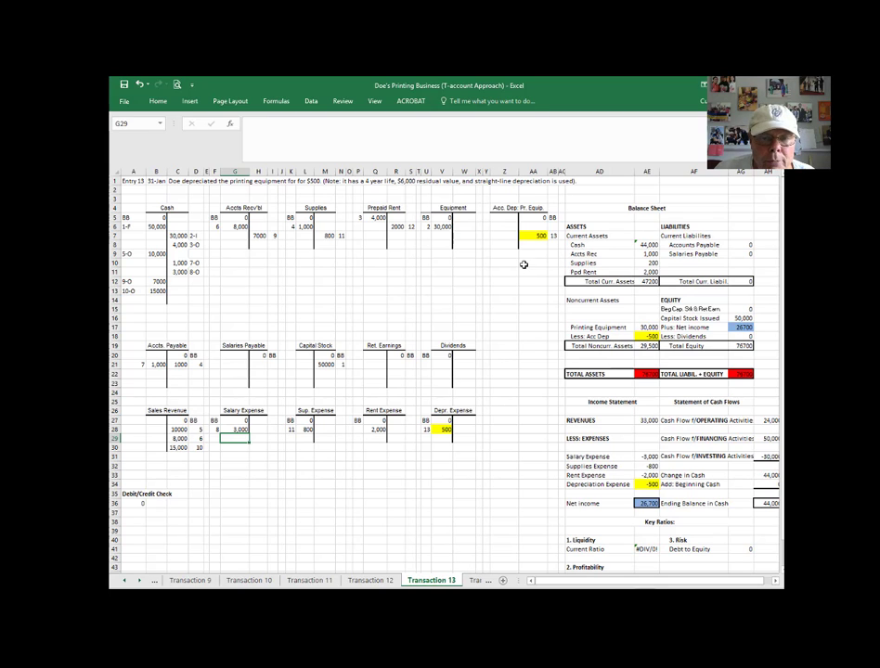
left_click(532, 237)
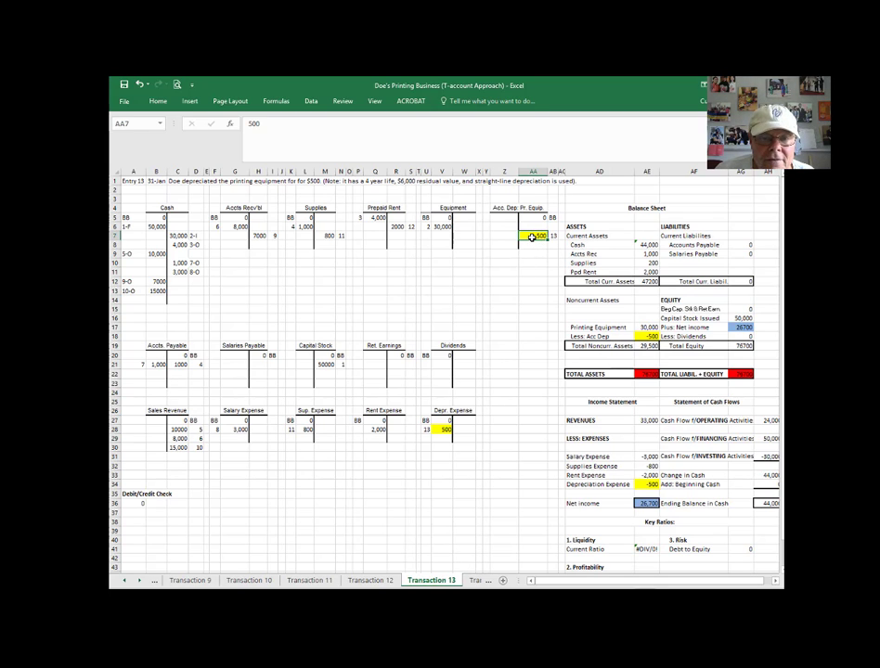
left_click(444, 429)
left_click(538, 235)
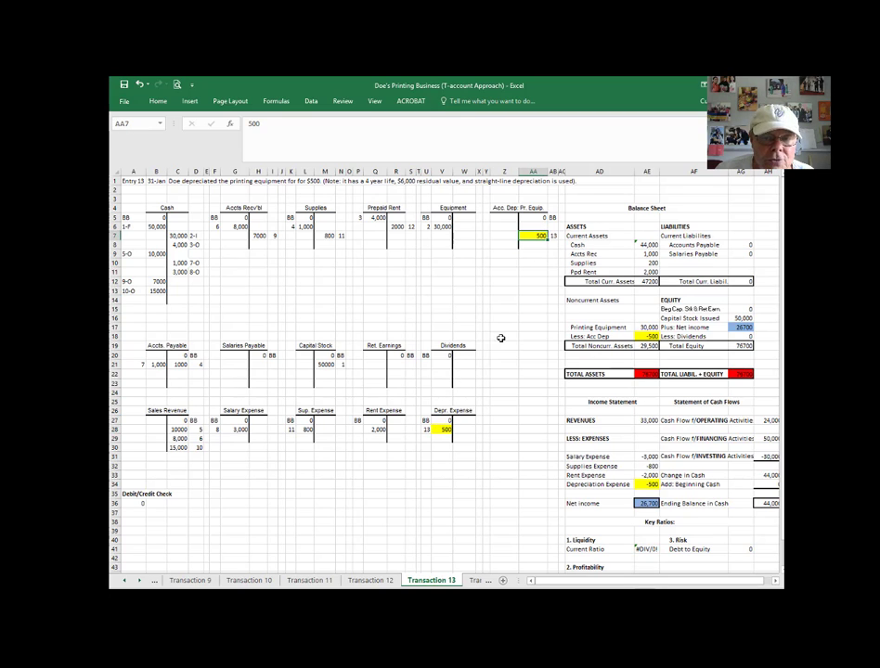
left_click(440, 427)
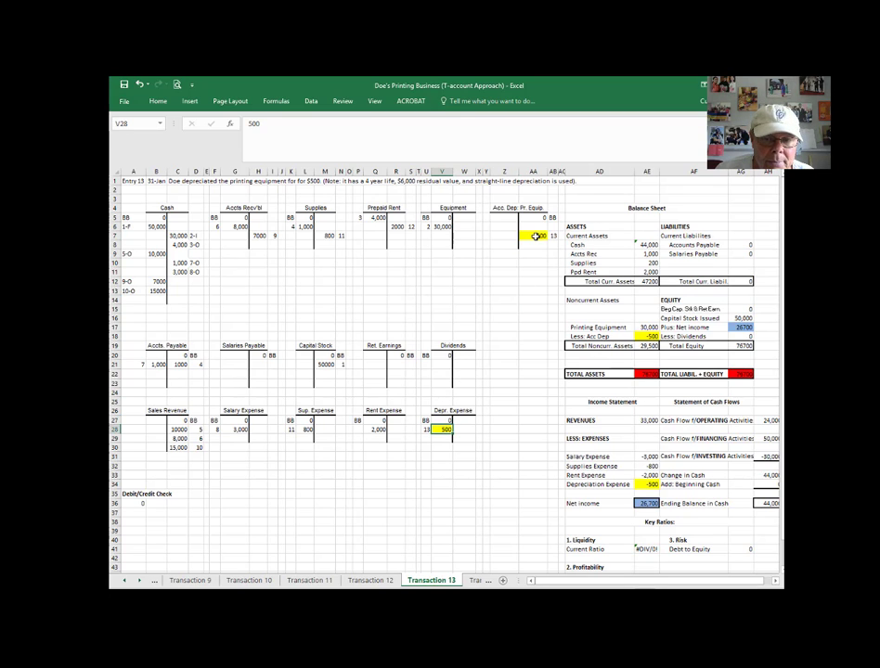
left_click(535, 237)
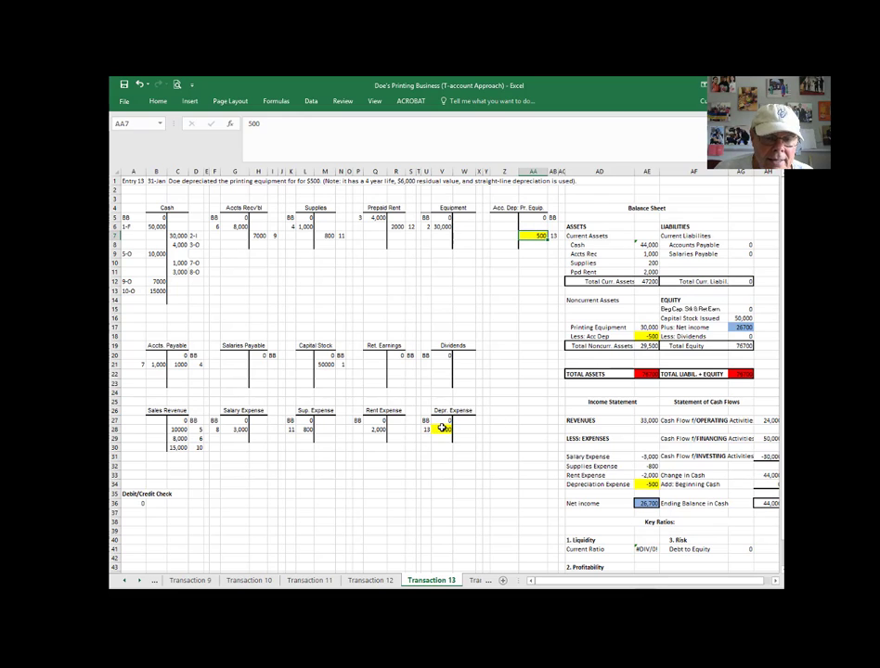
Review the Salary Expense debit and the Salaries Payable credit on the Transaction 14 sheet.
key("ctrl+Page_Down")
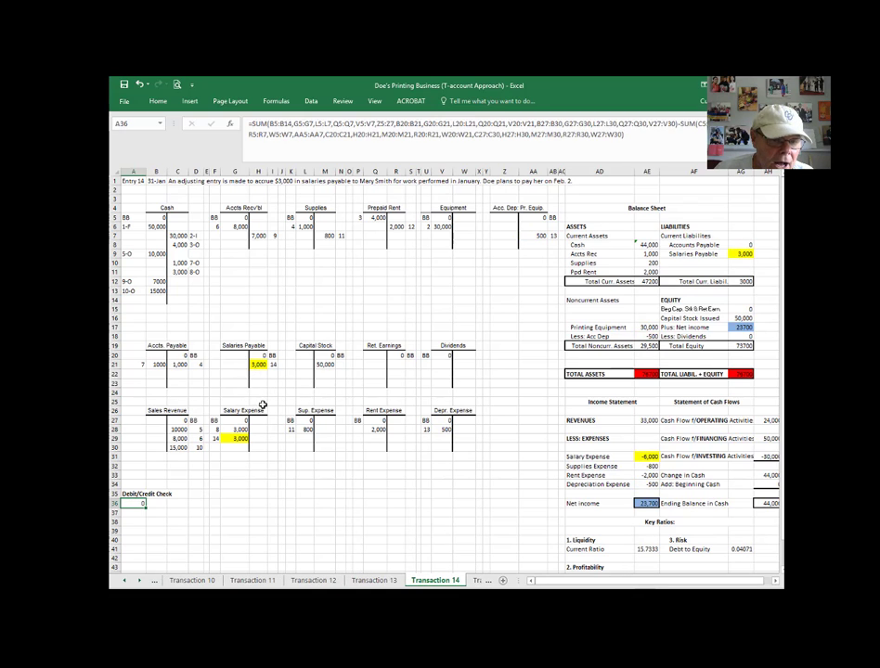
left_click(237, 438)
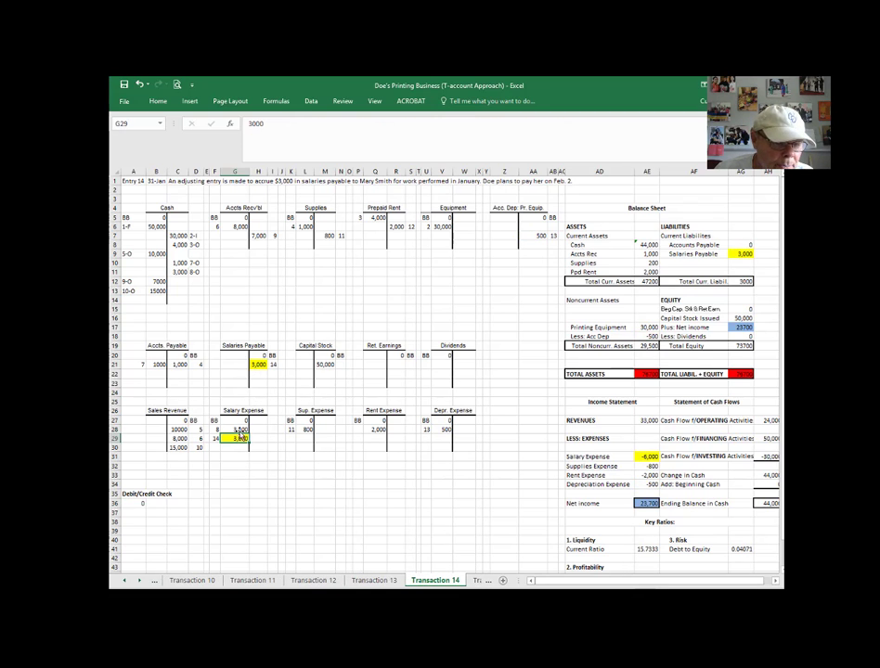
left_click(261, 365)
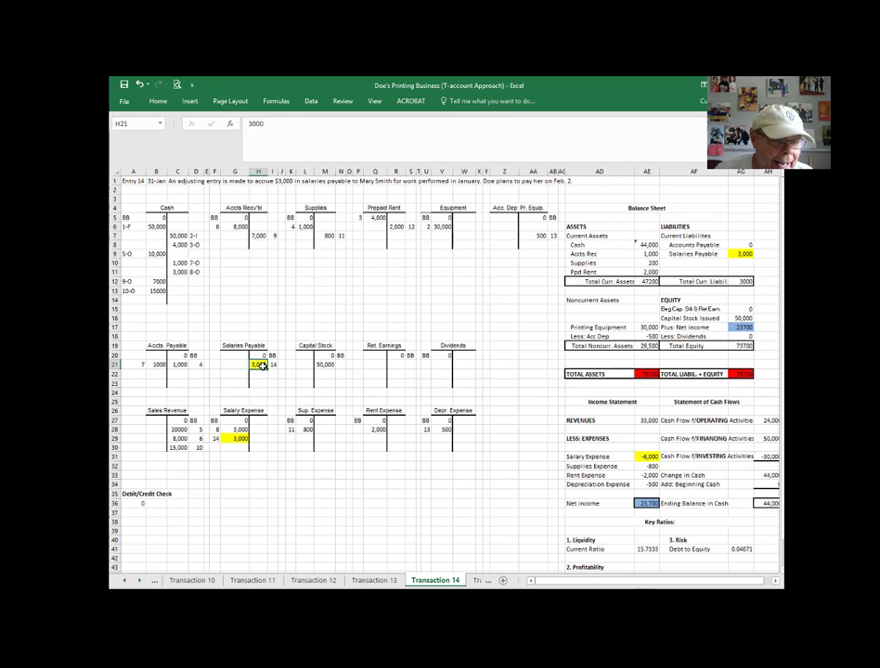
Review the Cash credit and Dividends debit on the Transaction 15 sheet and trace the dividends to the balance sheet's equity section.
left_click(473, 580)
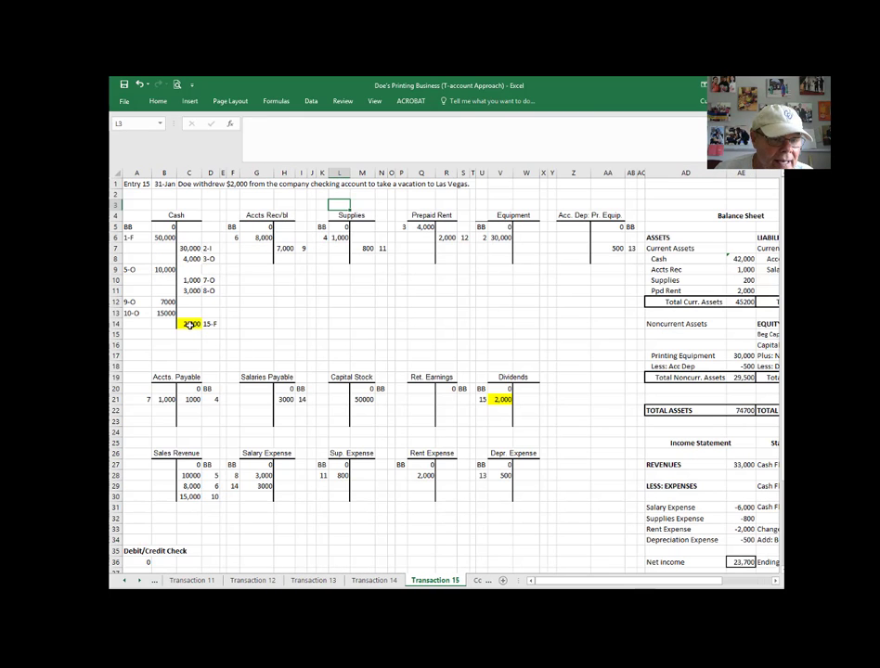
left_click(188, 324)
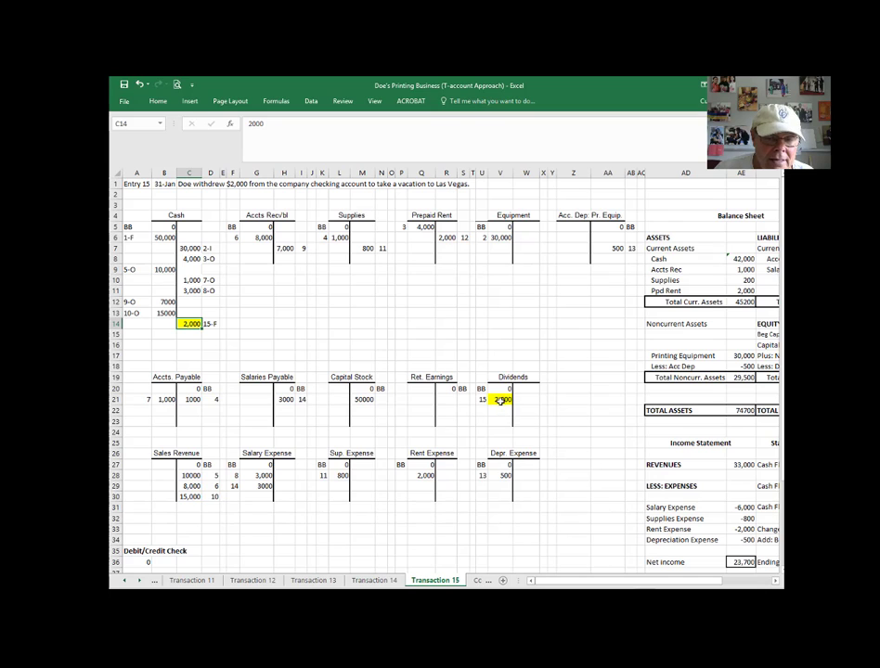
left_click(500, 400)
left_click_drag(561, 581, 650, 581)
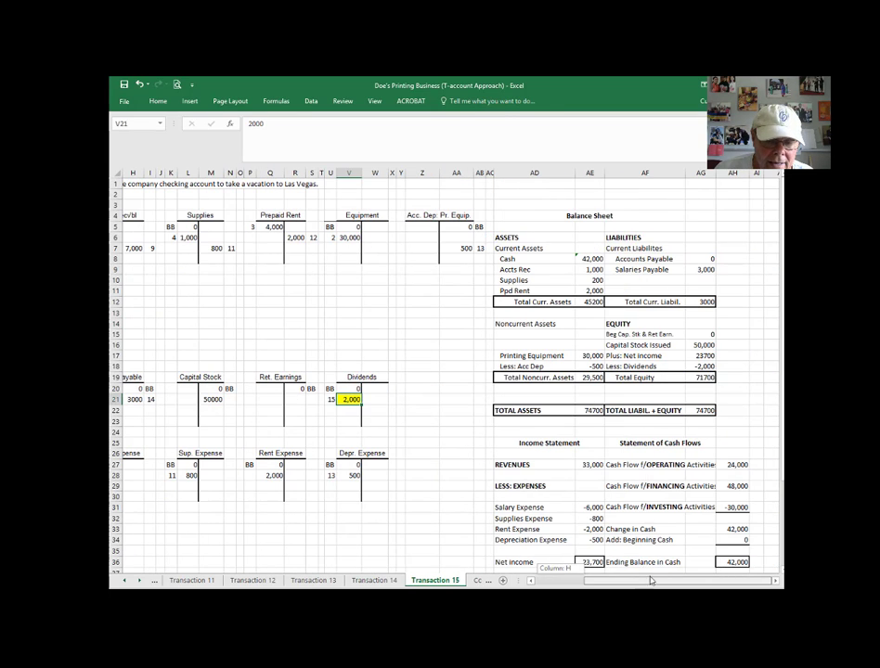
left_click(706, 366)
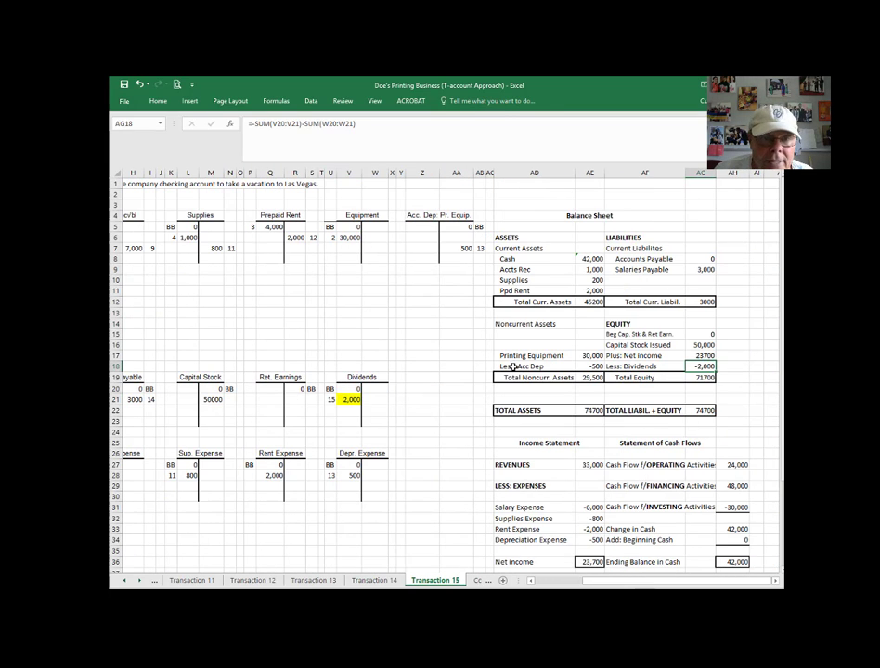
left_click(342, 399)
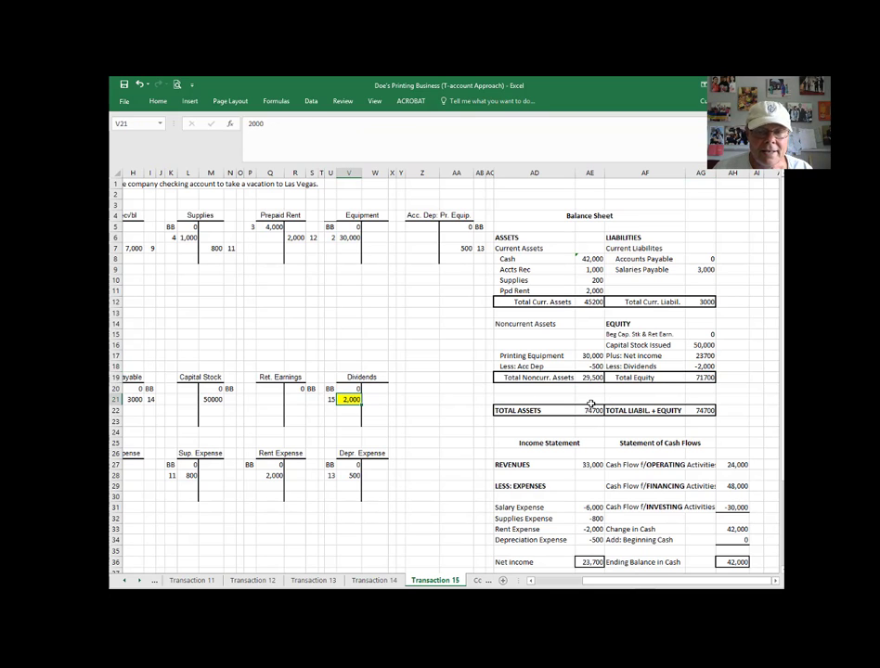
Trace net income from the income statement to equity, and the cash flow statement's ending cash to the balance sheet's Cash line.
scroll(591, 404, "down", 1)
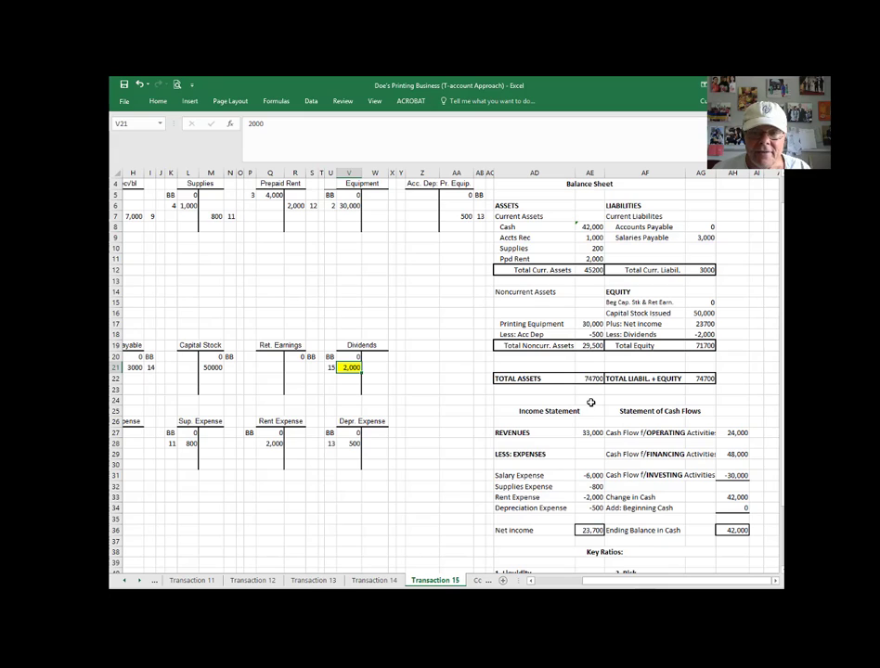
left_click(587, 531)
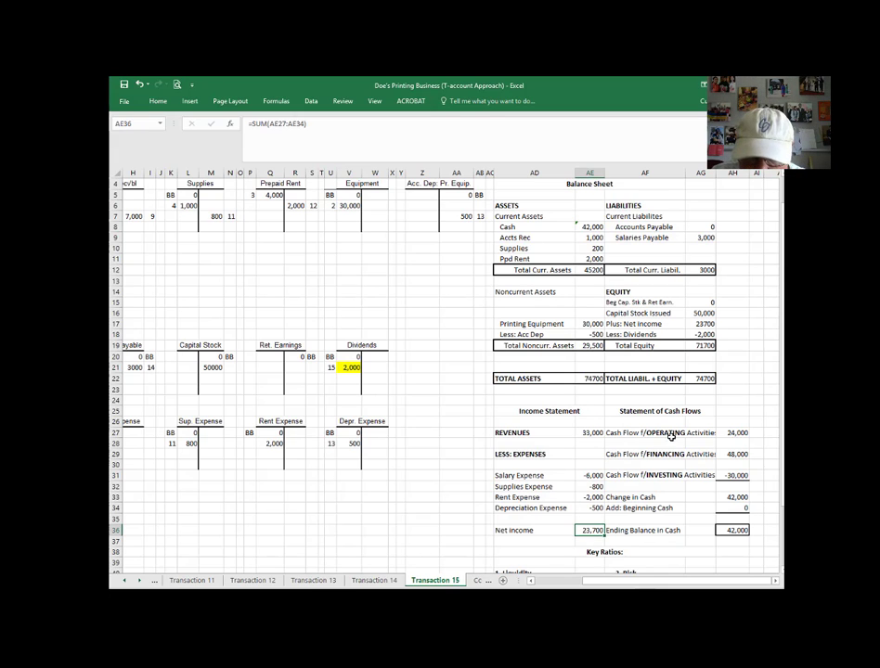
left_click(701, 324)
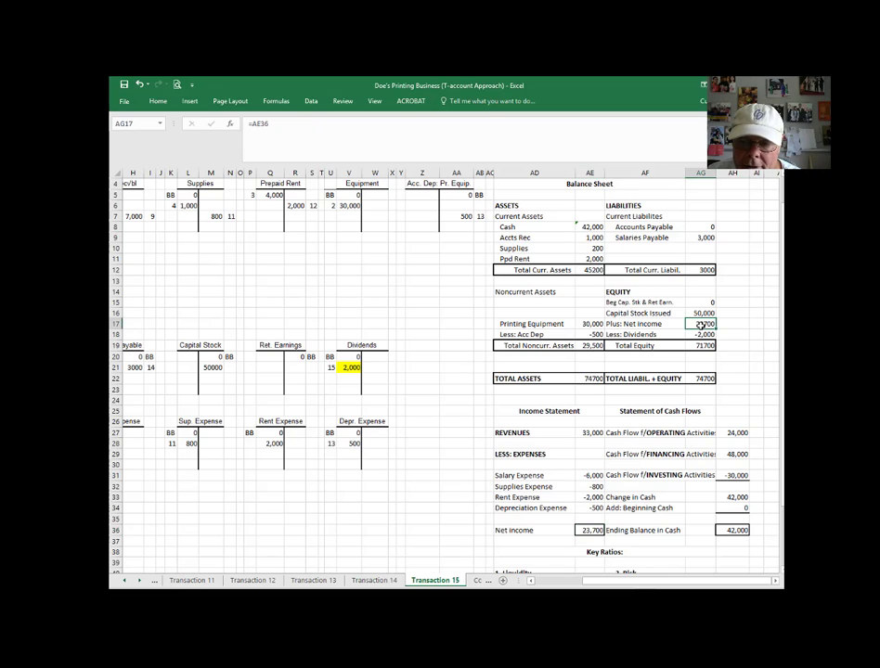
left_click(732, 531)
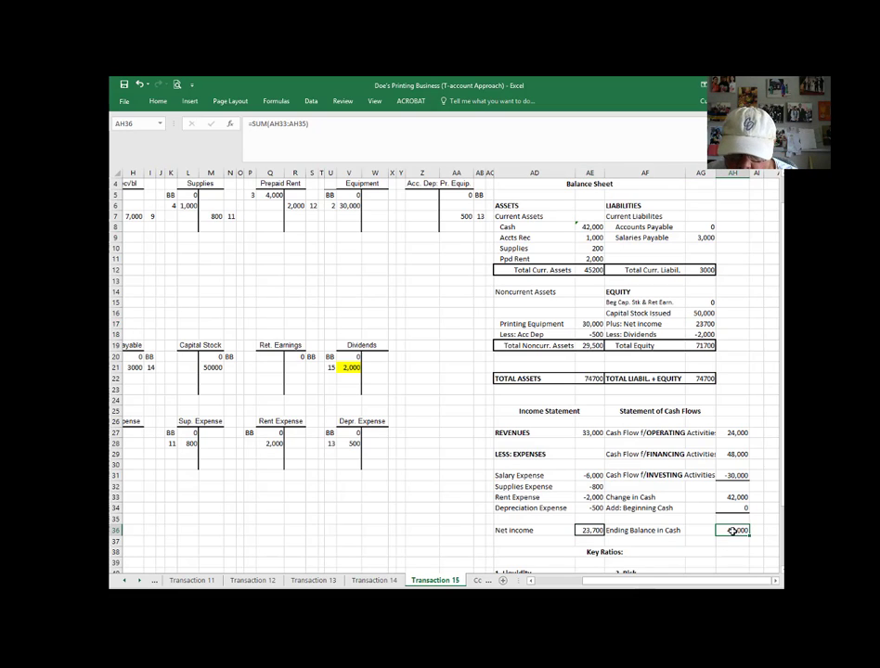
left_click(579, 224)
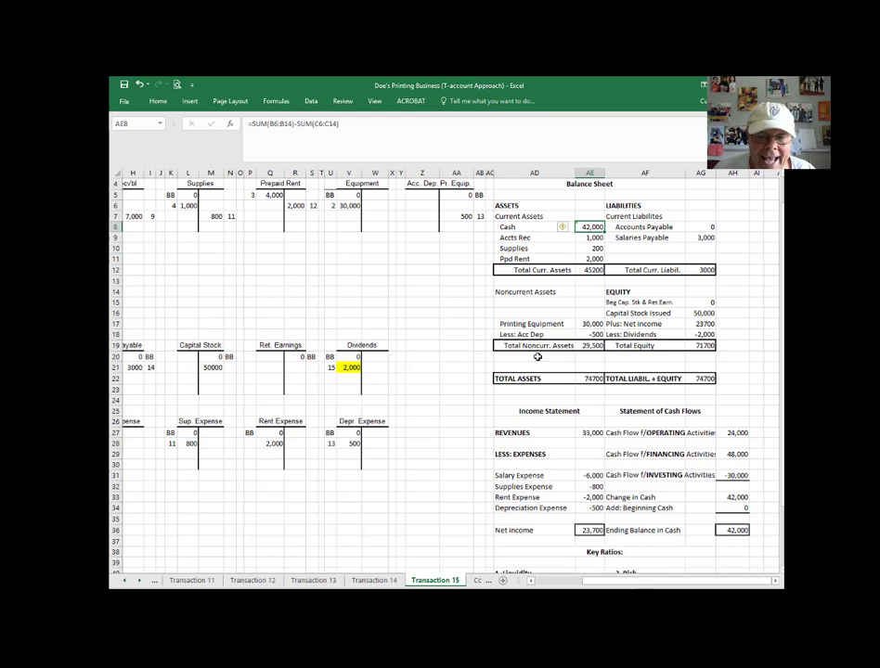
Inspect the Key Ratios formulas for current ratio, return on sales, beginning equity and ending assets, and debt to equity.
scroll(553, 345, "down", 5)
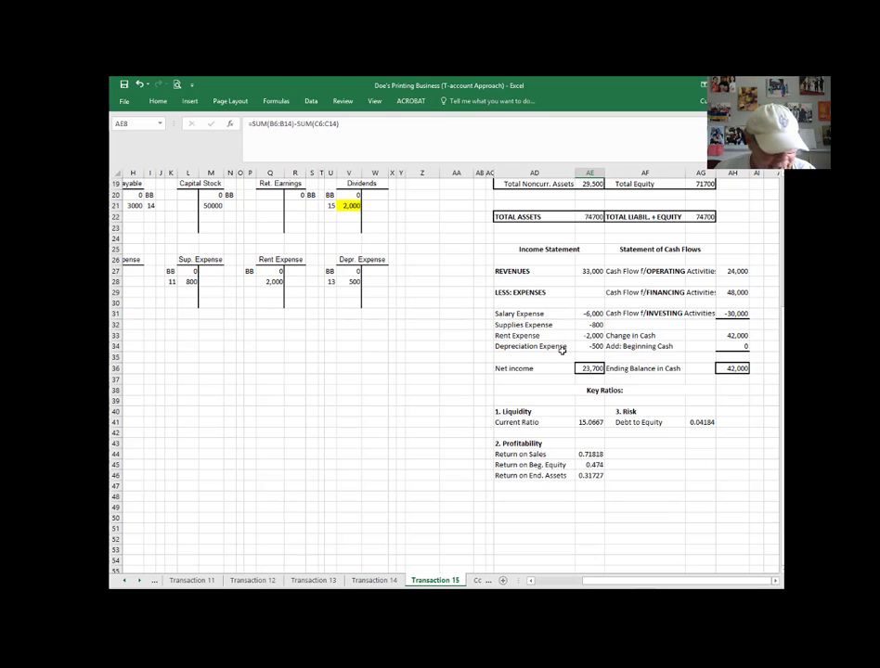
scroll(561, 349, "up", 1)
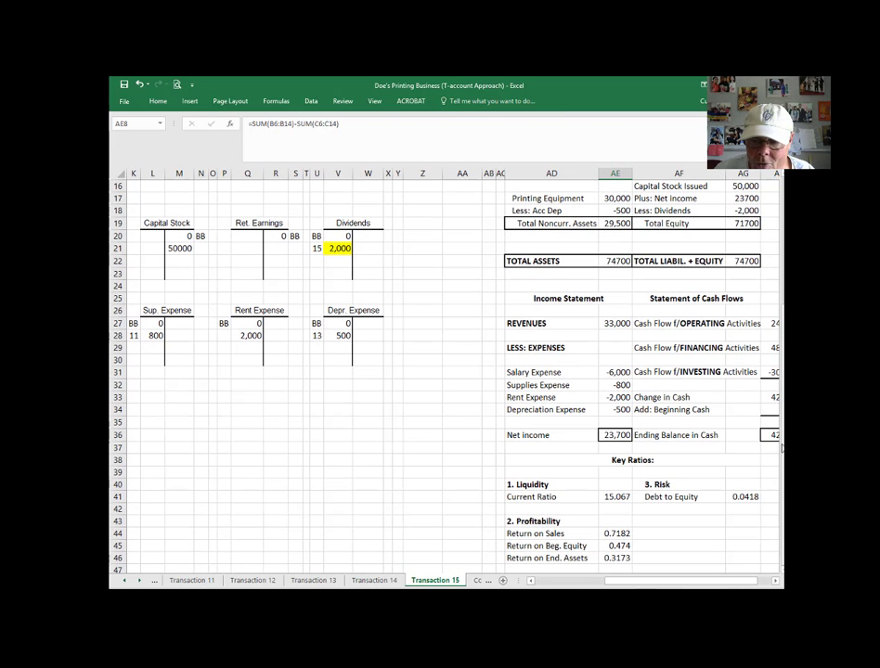
scroll(763, 469, "down", 5)
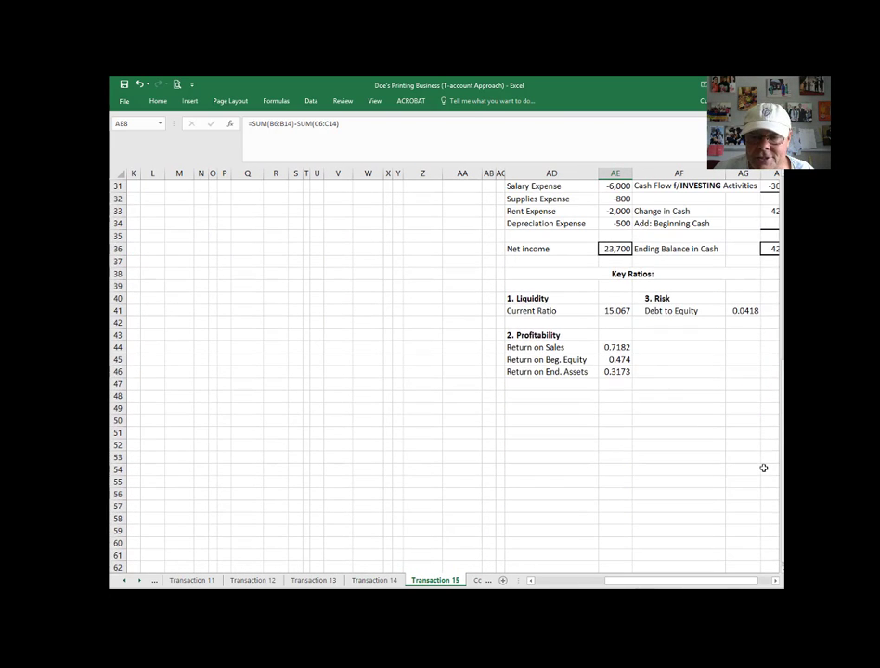
scroll(763, 469, "down", 2)
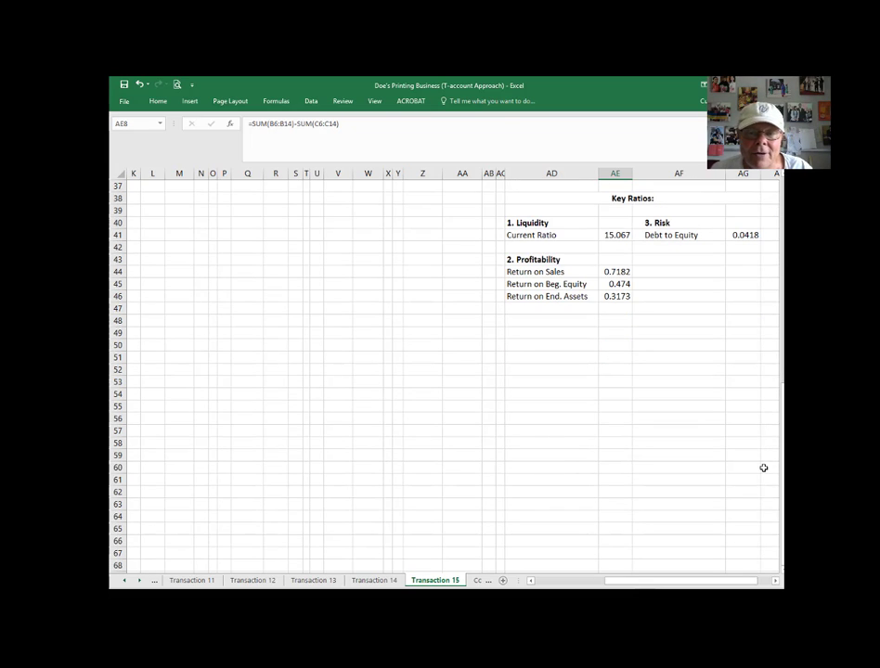
left_click(616, 236)
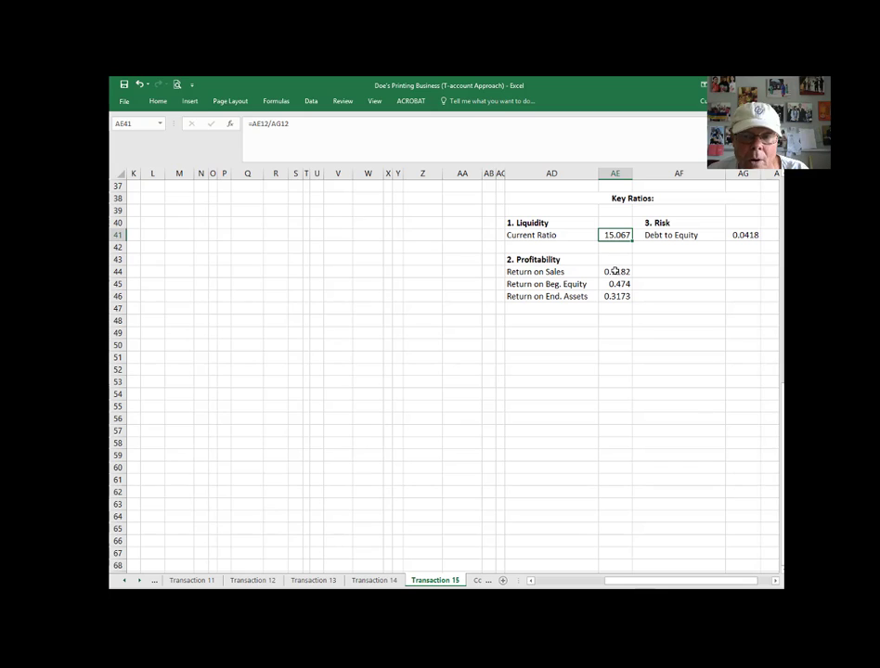
left_click(615, 271)
left_click(609, 282)
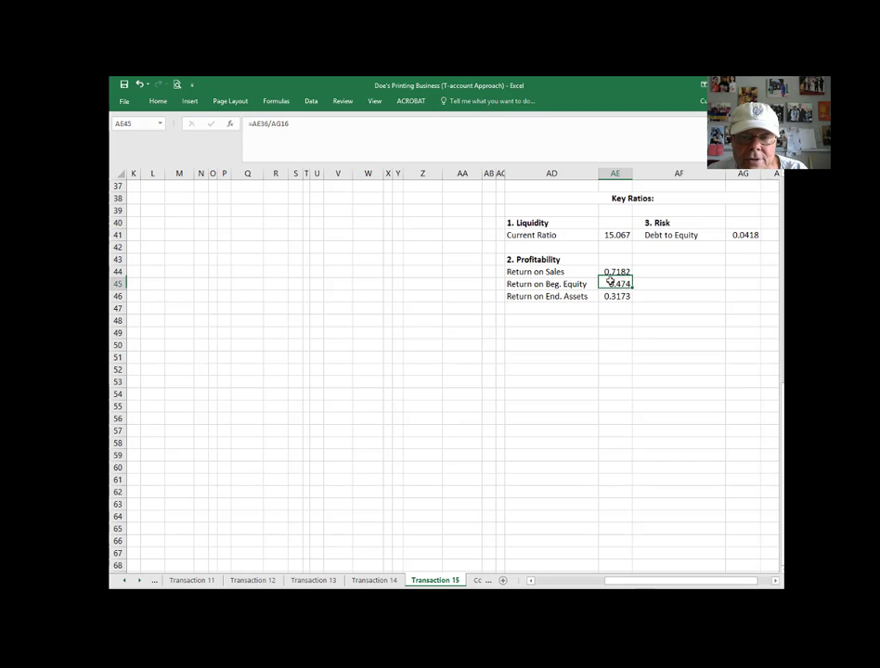
left_click(609, 296)
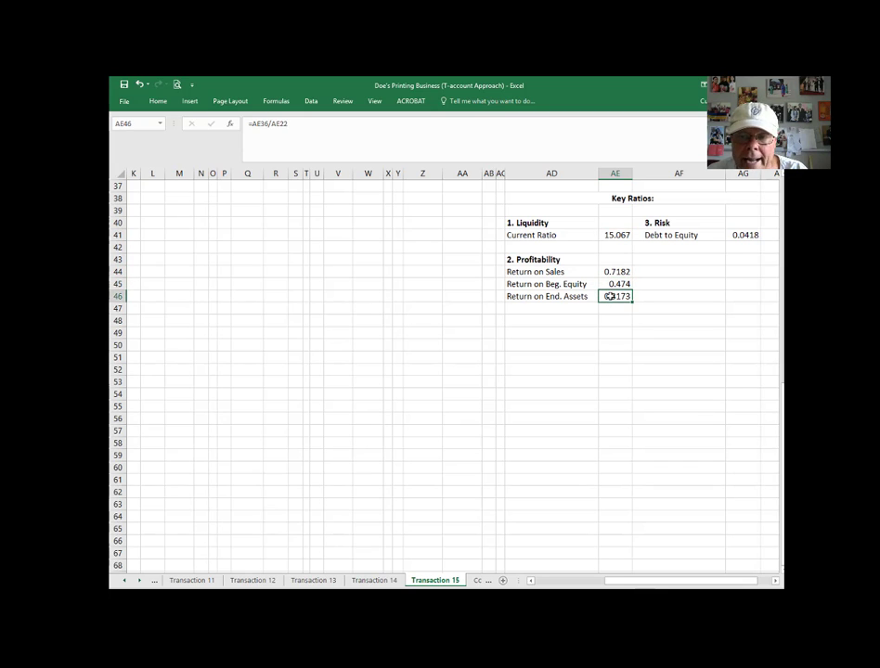
left_click(731, 232)
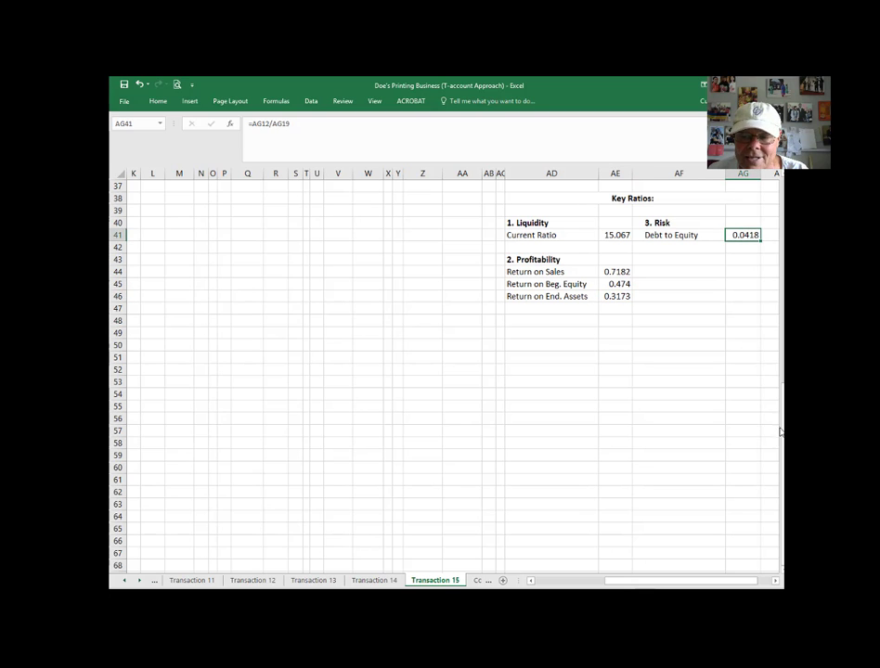
Examine the Cash T-account's debits, credits and balance on Completed F-S and Ratios, and compare it with Transaction 15's balance sheet Cash.
left_click_drag(780, 427, 779, 186)
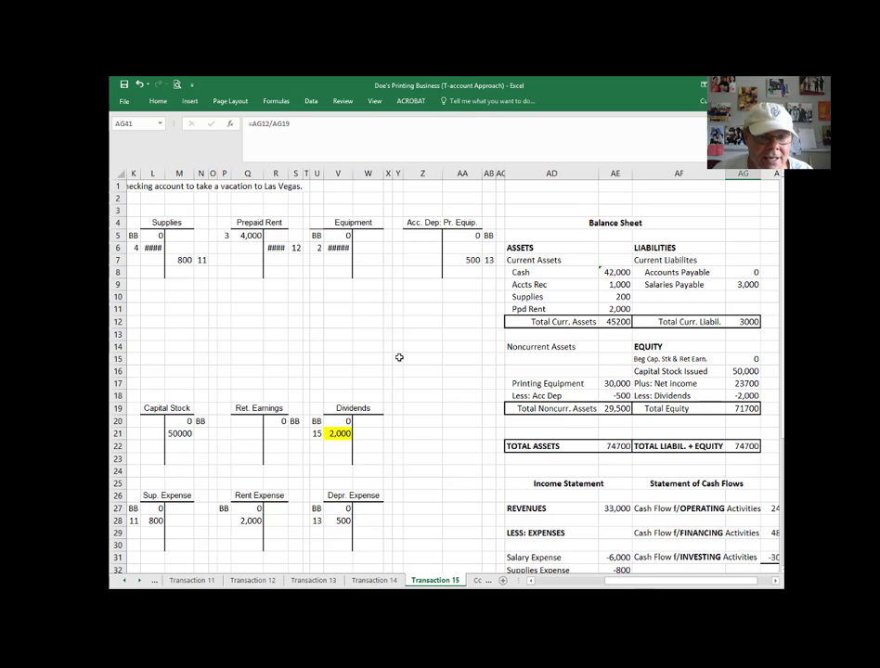
scroll(399, 357, "down", 1)
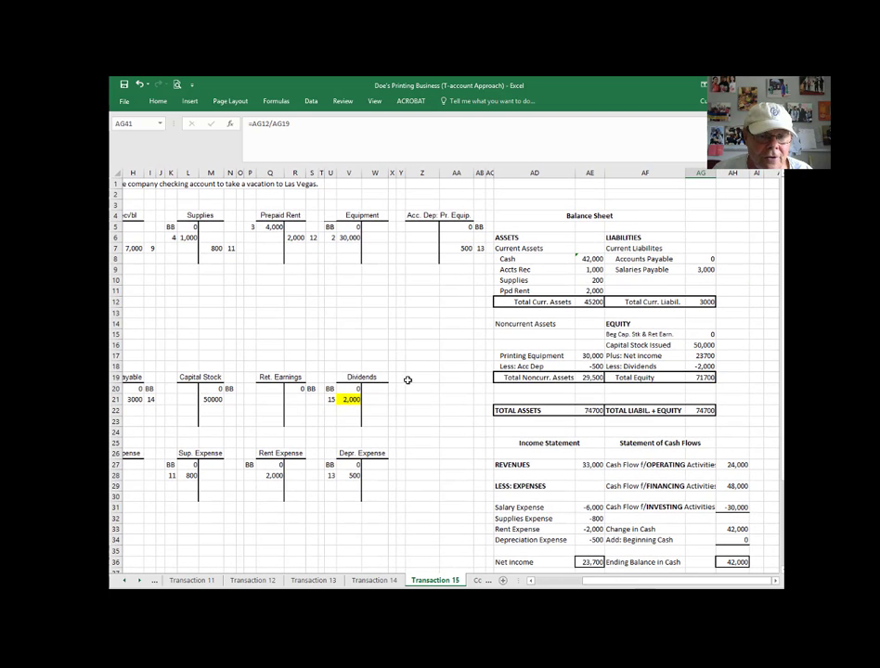
left_click(477, 581)
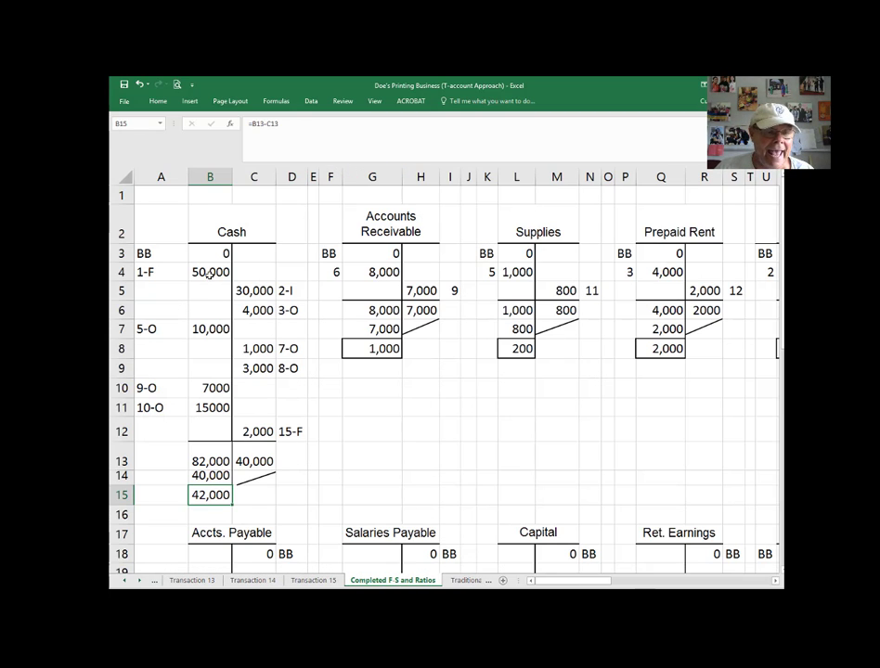
left_click_drag(206, 272, 206, 429)
left_click_drag(253, 291, 256, 433)
left_click(209, 494)
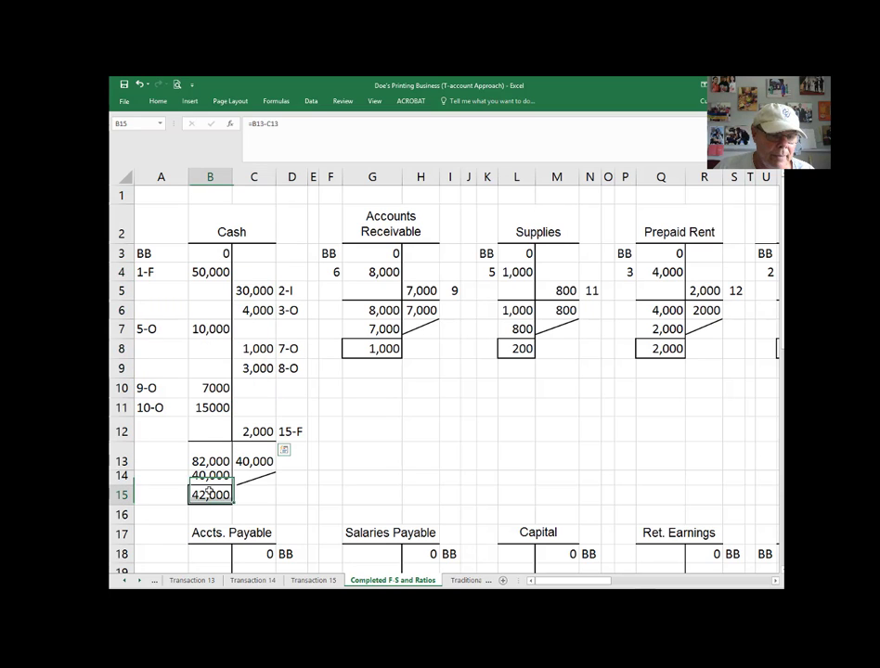
left_click(303, 581)
left_click(589, 259)
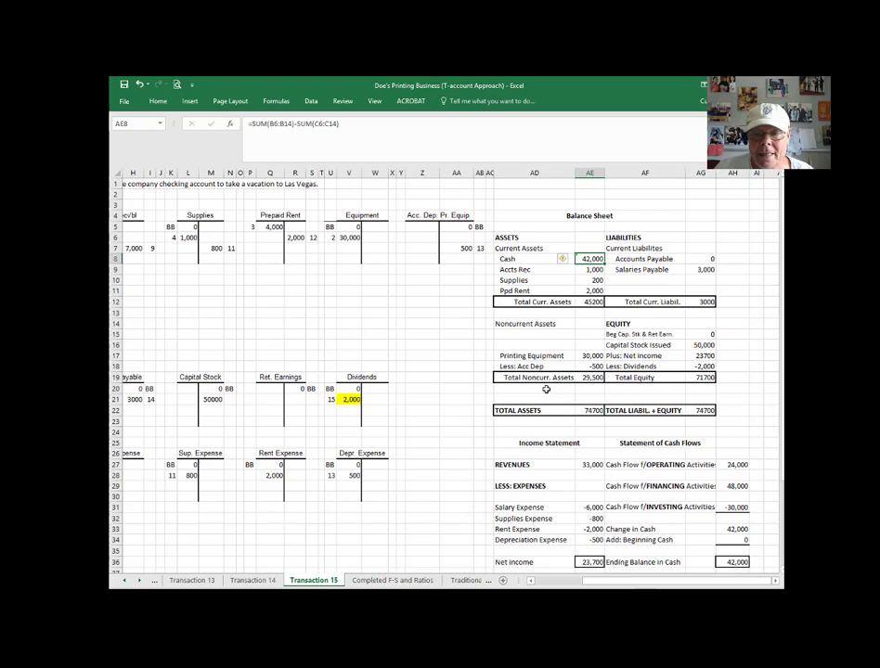
Review the Traditional Worksheet table and its Unadjusted Trial Balance, Adjusted Trial Balance and Ending Balance headings.
left_click(461, 580)
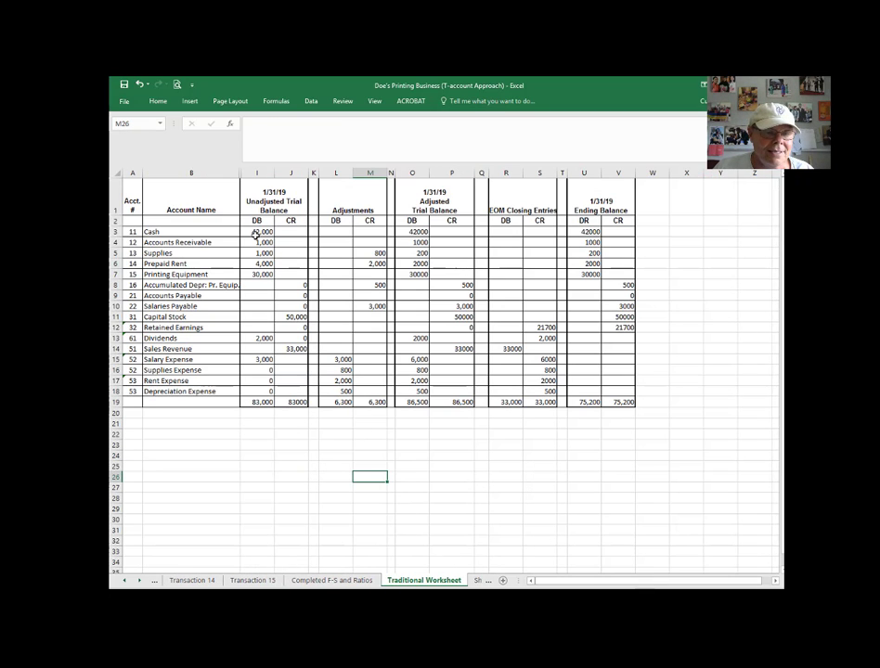
left_click_drag(130, 193, 622, 402)
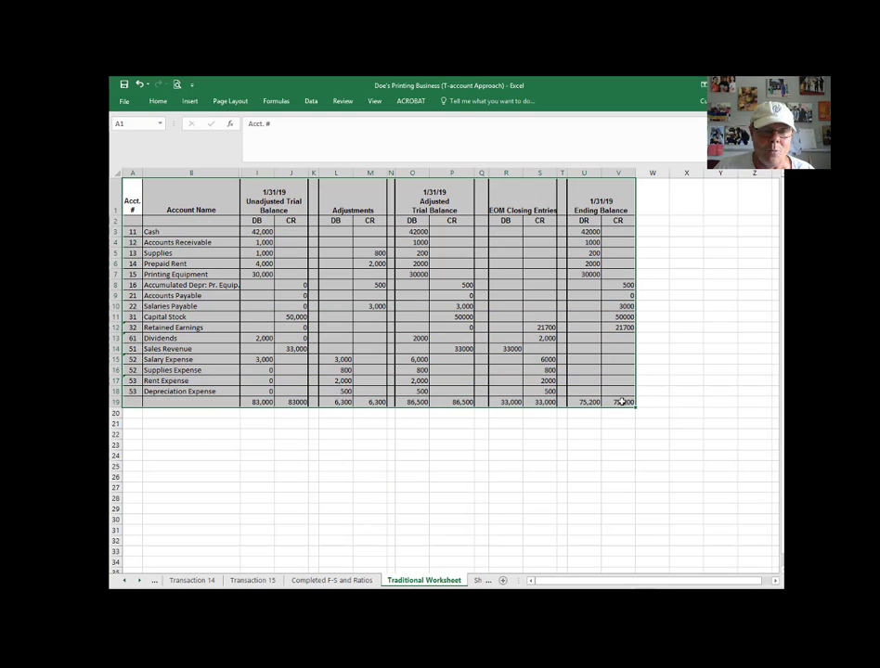
left_click(597, 473)
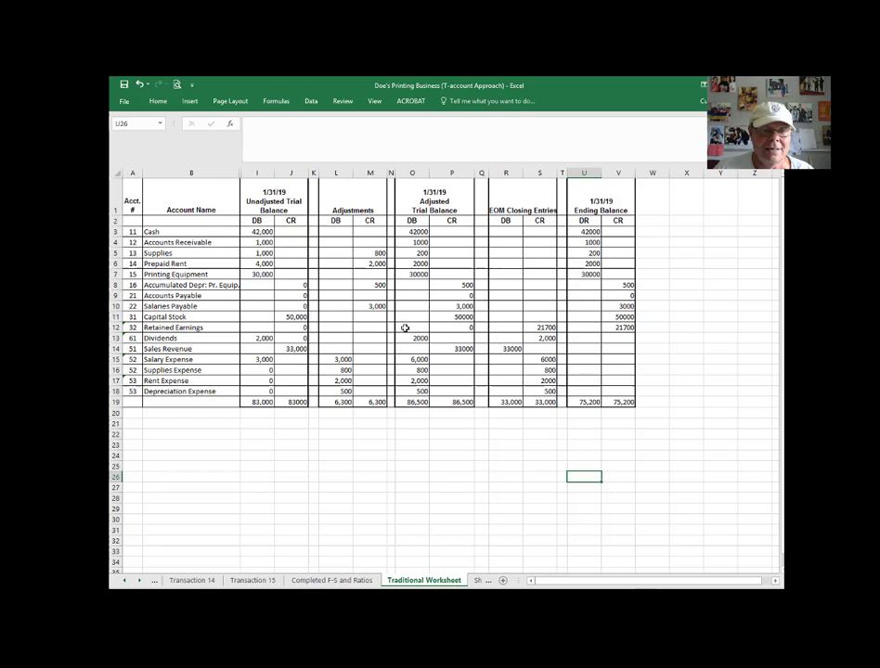
left_click(279, 200)
left_click(427, 197)
left_click(594, 202)
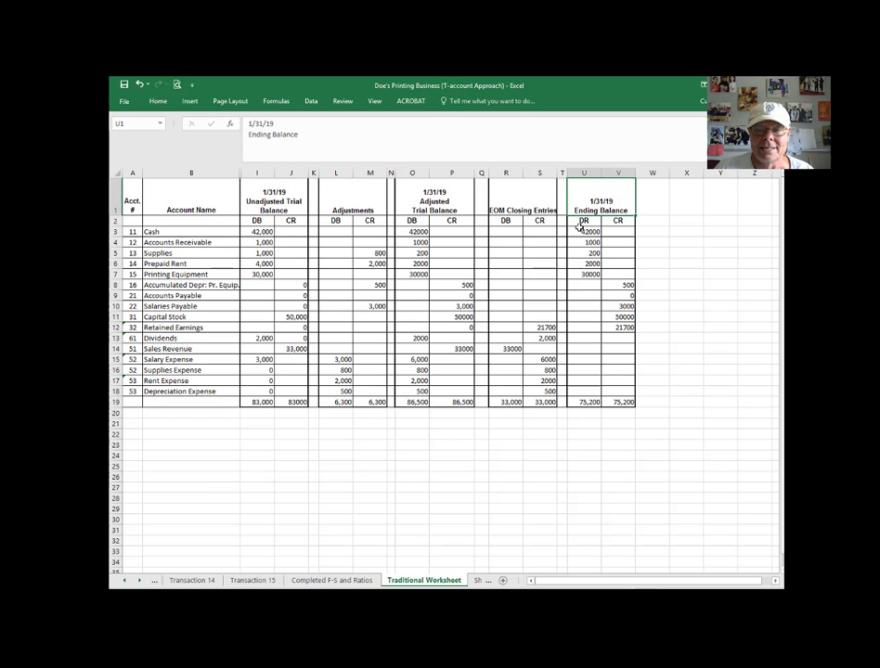
Inspect the Debit/Credit Check formula below the T-accounts on the Transaction 15 sheet.
left_click(270, 579)
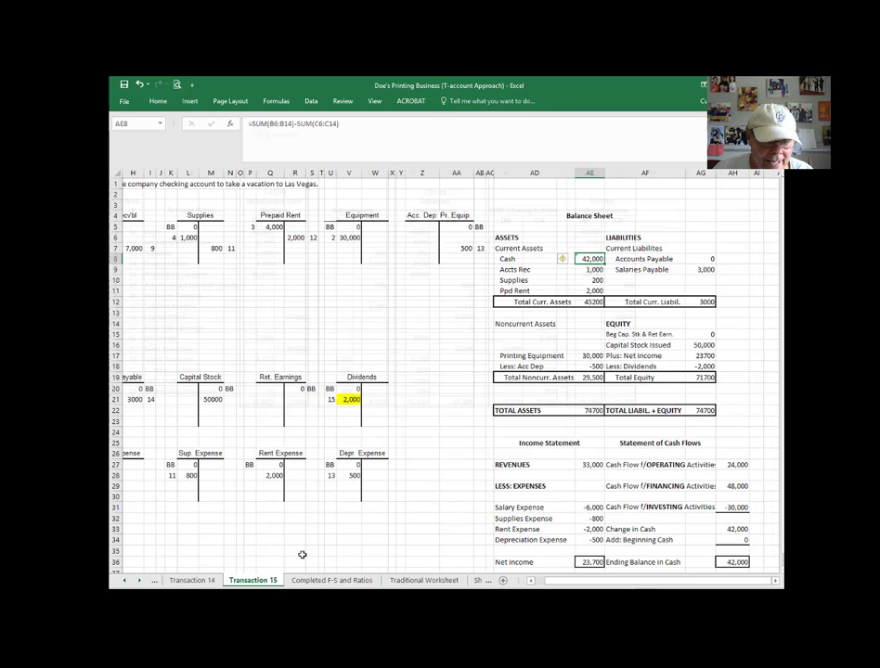
left_click_drag(589, 581, 530, 581)
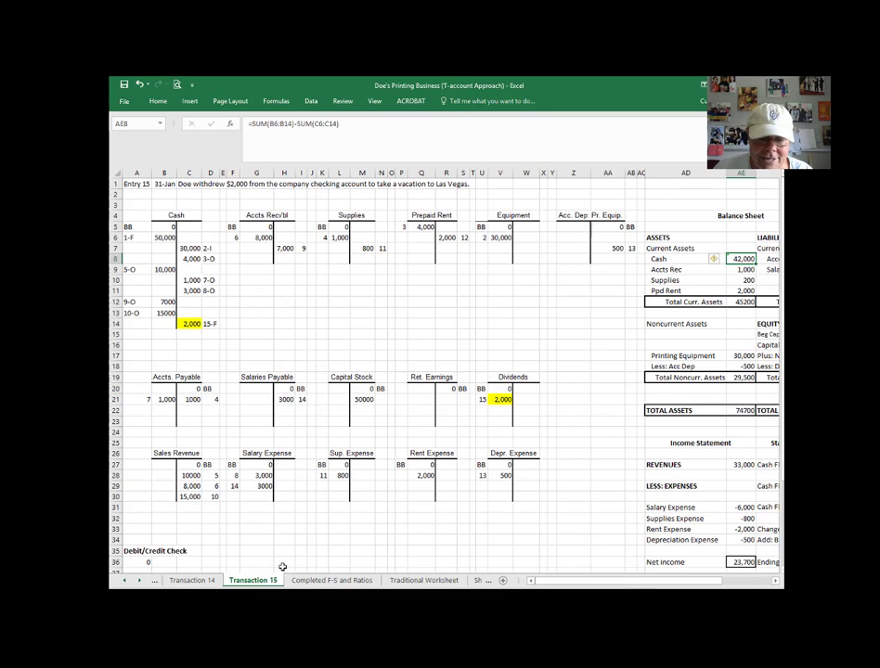
left_click(137, 561)
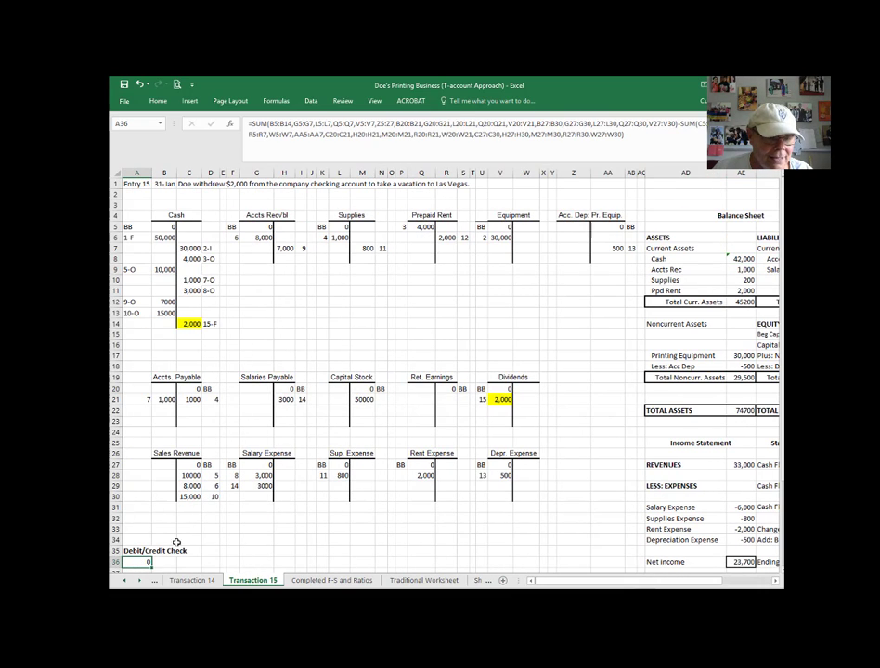
Test the Debit/Credit Check by setting the Sales Revenue credit for entry 6 to 800, and undo the change.
left_click(189, 487)
type("800")
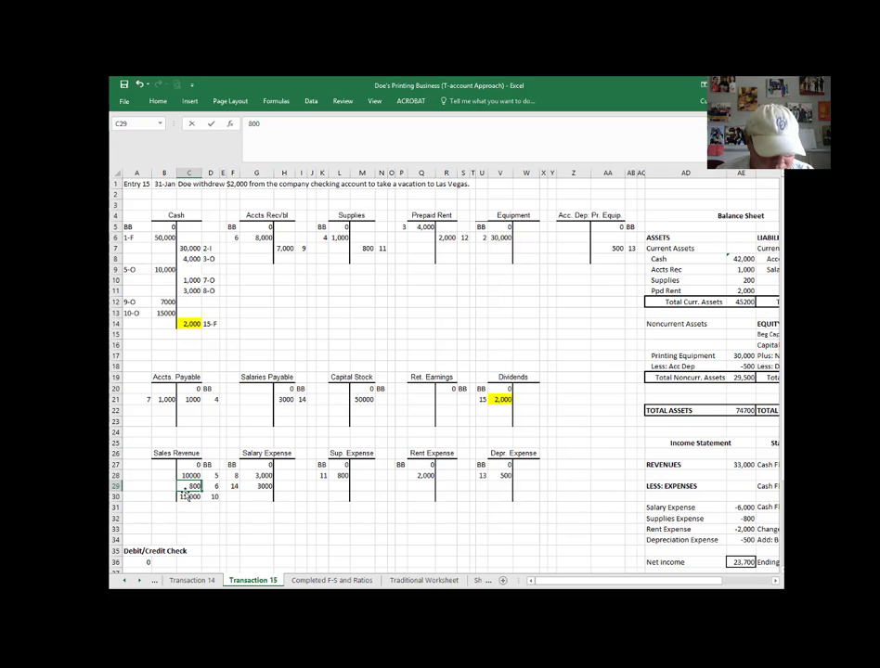
key("Return")
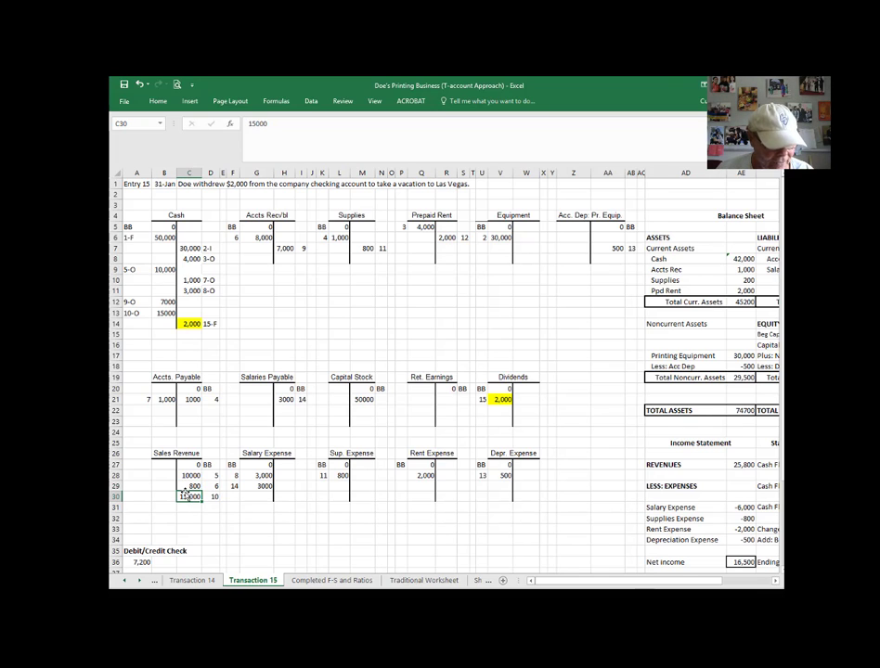
key("ctrl+z")
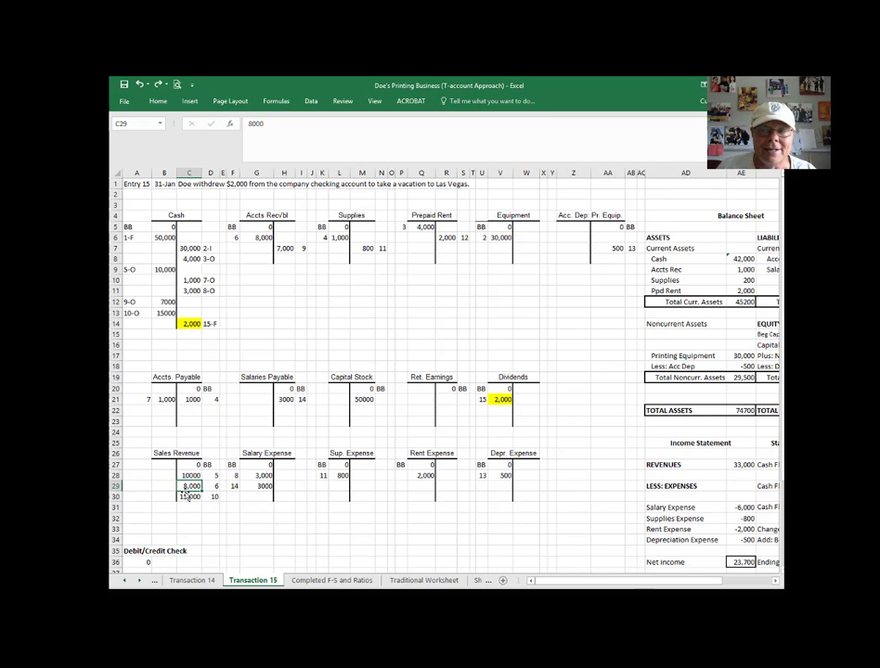